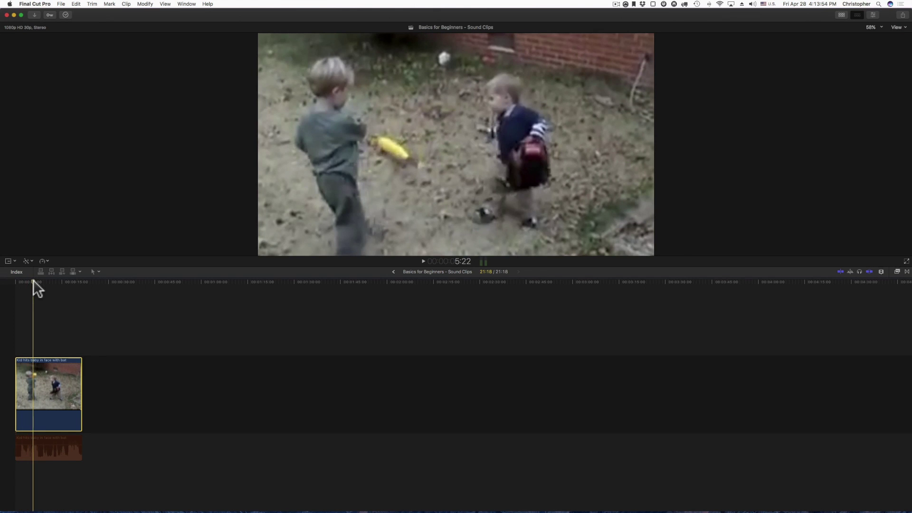
- Play the backyard clip from its start and stop at 00:00:06:21, near the bat hit
{"action": "left_click", "coordinate": [11, 285]}
{"action": "key", "text": "space"}
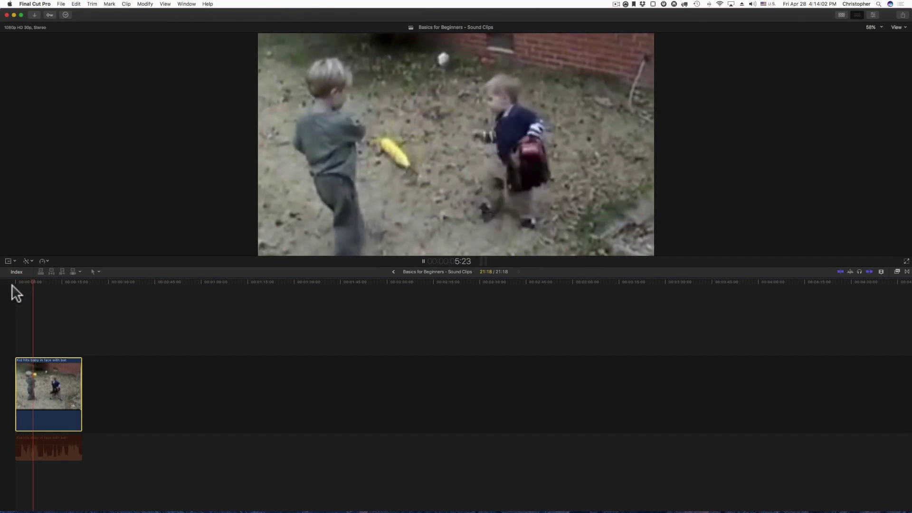
{"action": "key", "text": "space"}
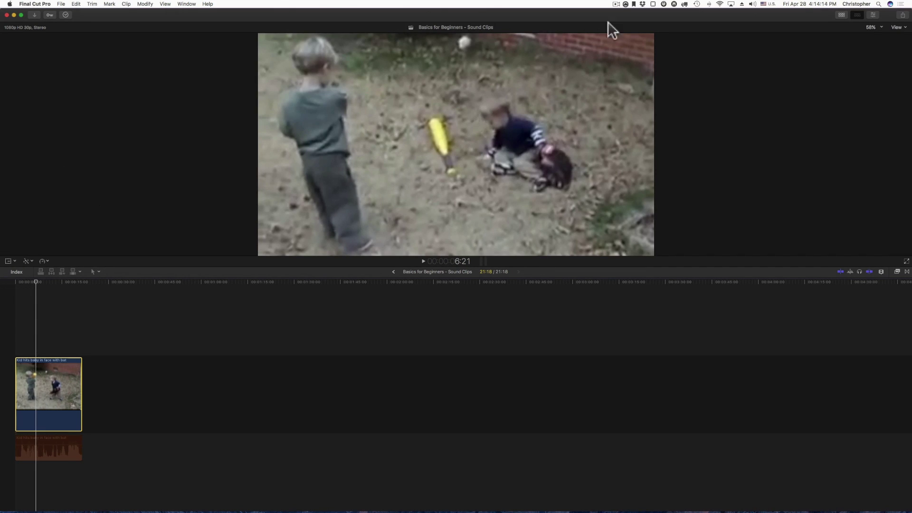
- Show the Sound Effects library under Photos and Audio and browse its category list
{"action": "left_click", "coordinate": [840, 15]}
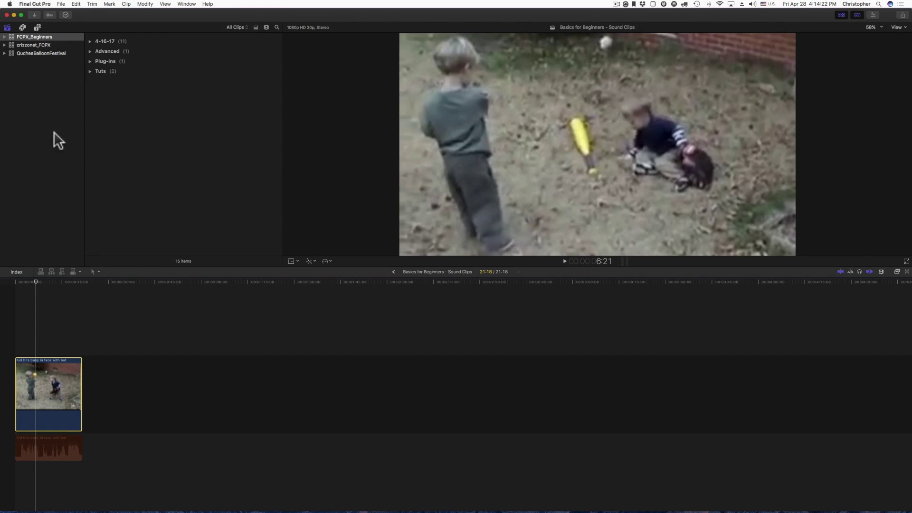
{"action": "left_click", "coordinate": [22, 27]}
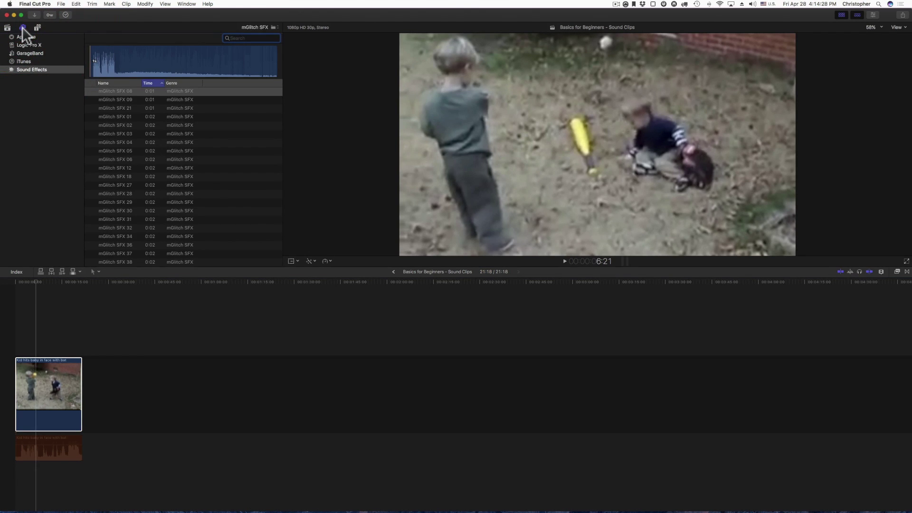
{"action": "left_click", "coordinate": [24, 68]}
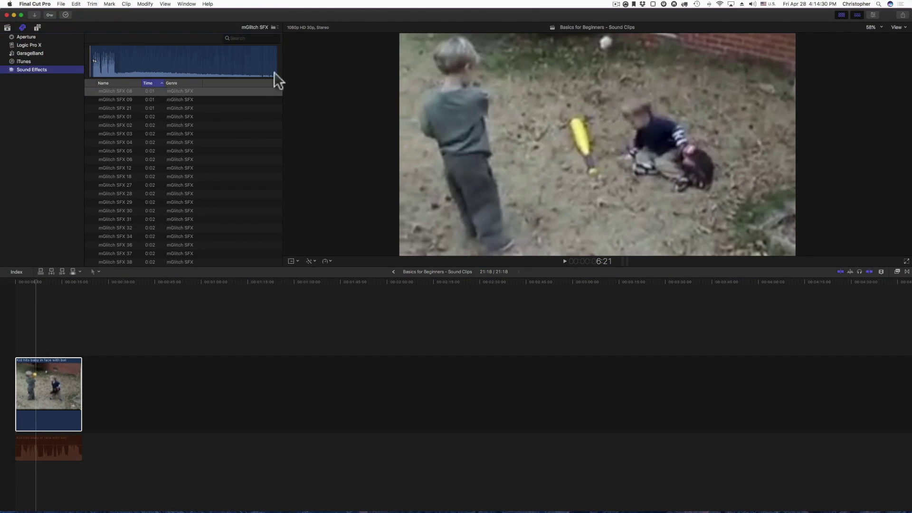
{"action": "left_click", "coordinate": [271, 26]}
{"action": "left_click", "coordinate": [270, 25]}
{"action": "left_click", "coordinate": [273, 27]}
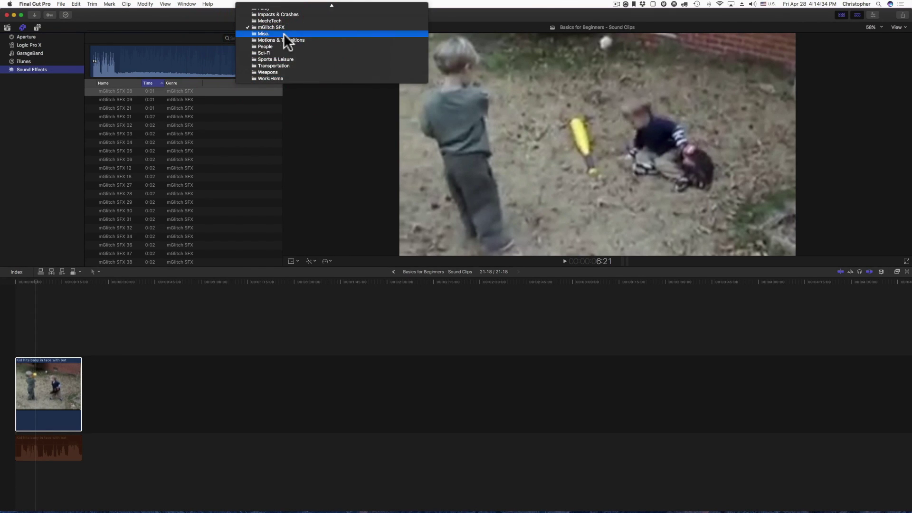
{"action": "scroll", "coordinate": [283, 55], "scroll_direction": "up", "scroll_amount": 5}
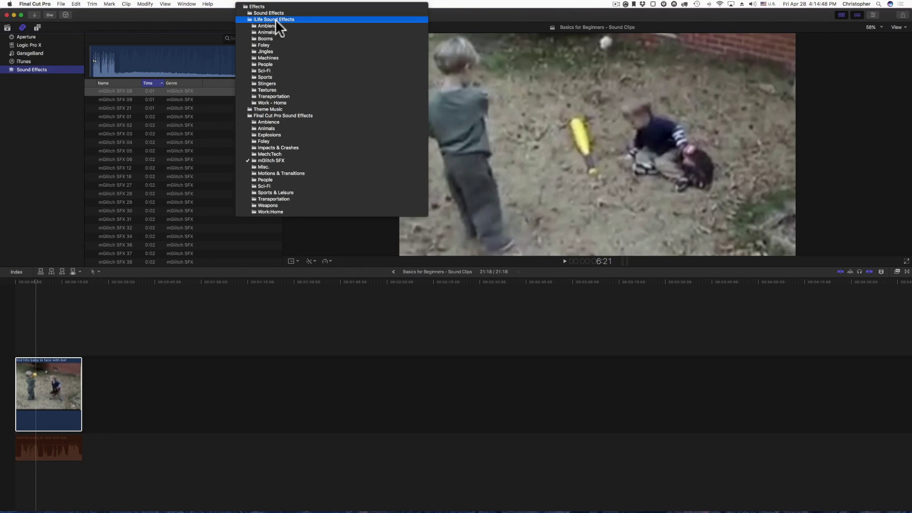
{"action": "left_click", "coordinate": [279, 161]}
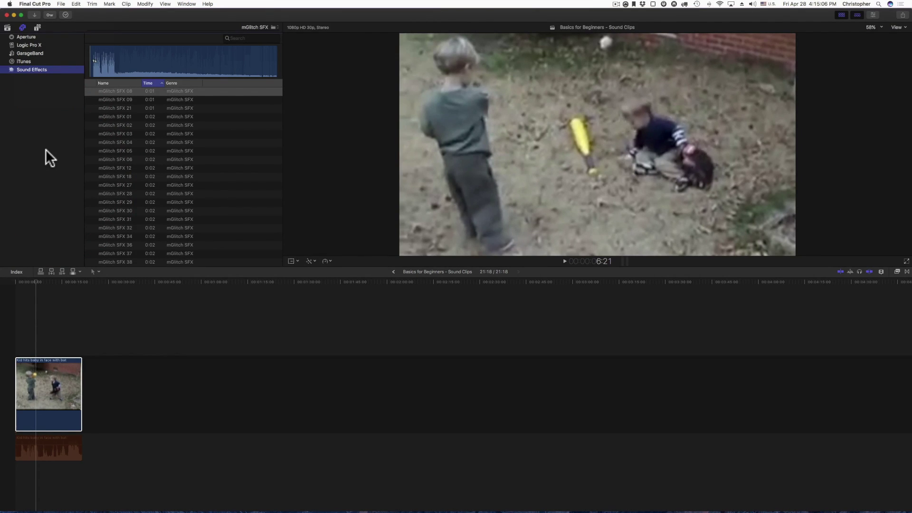
{"action": "left_click", "coordinate": [35, 4]}
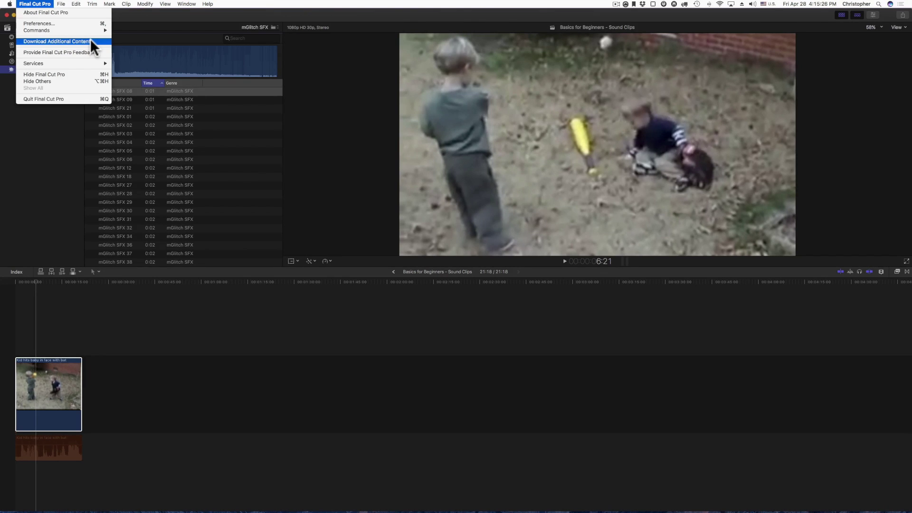
{"action": "left_click", "coordinate": [43, 138]}
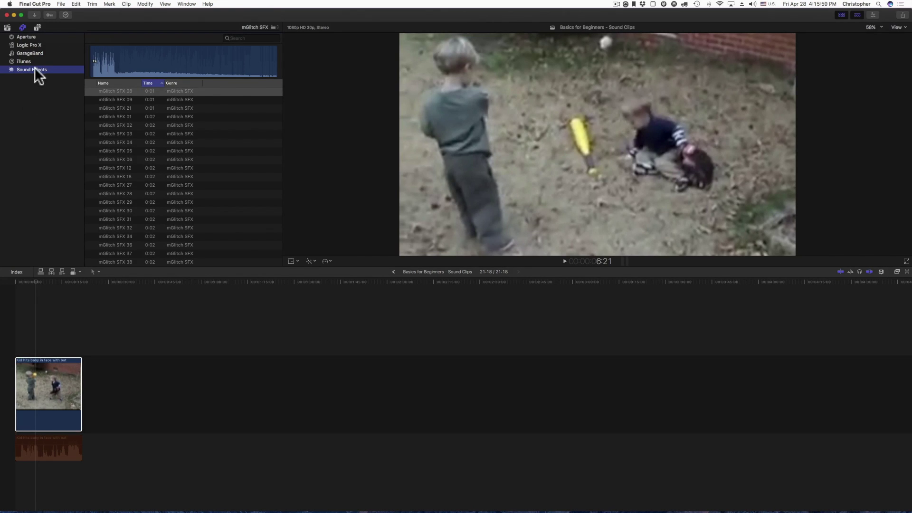
- Show Final Cut Pro Sound Effects > Foley and preview Body Hit 01
{"action": "left_click", "coordinate": [271, 27]}
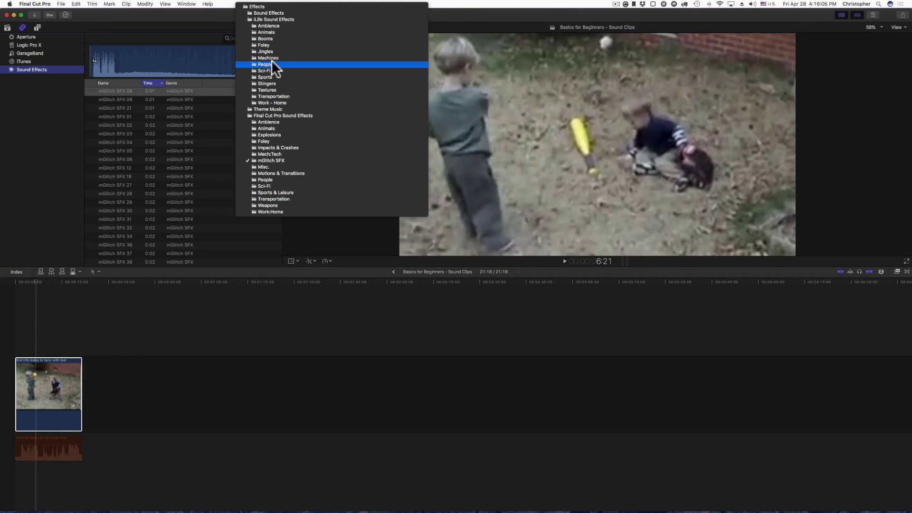
{"action": "left_click", "coordinate": [275, 139]}
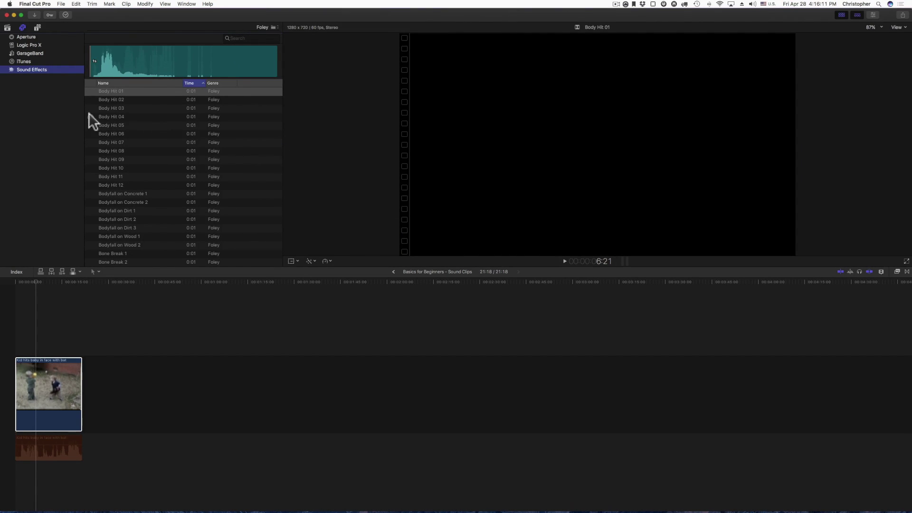
{"action": "key", "text": "XF86AudioRaiseVolume"}
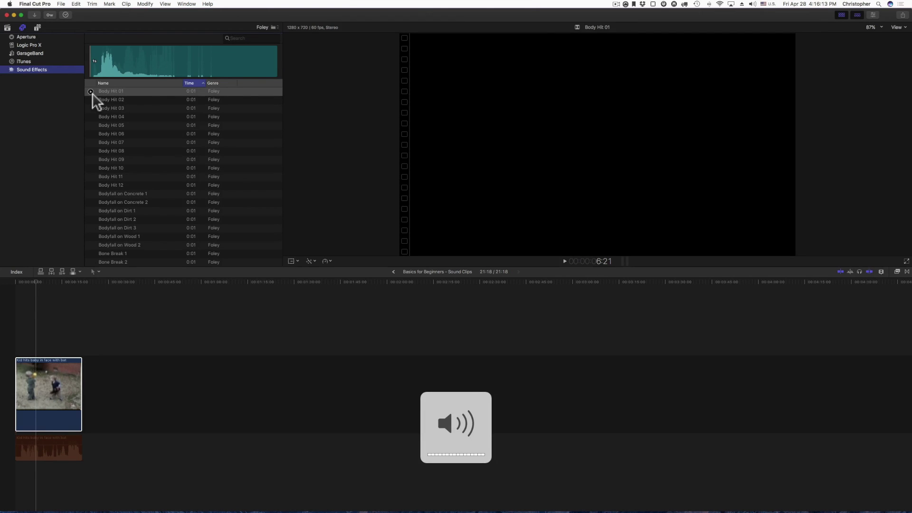
{"action": "left_click", "coordinate": [90, 91]}
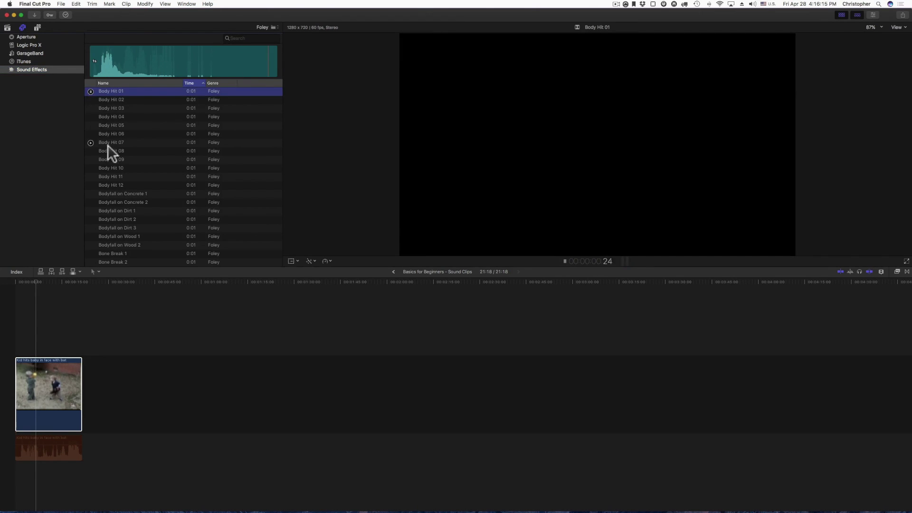
{"action": "left_click", "coordinate": [90, 91]}
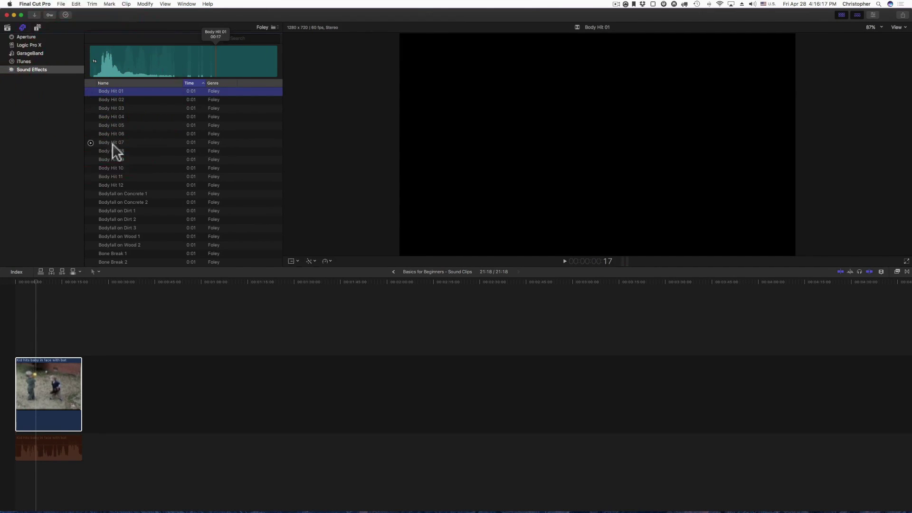
- Switch the browser to the iLife Sound Effects Foley category
{"action": "scroll", "coordinate": [112, 144], "scroll_direction": "down", "scroll_amount": 3}
{"action": "scroll", "coordinate": [112, 143], "scroll_direction": "down", "scroll_amount": 6}
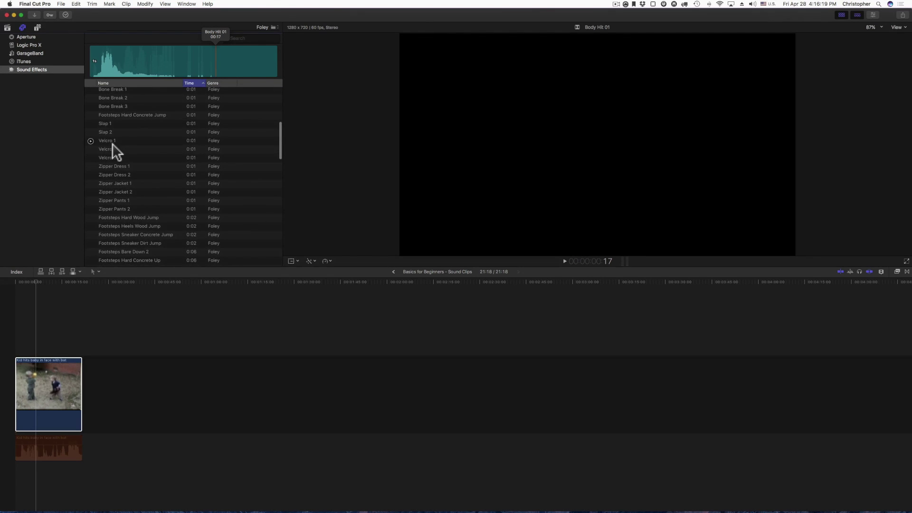
{"action": "scroll", "coordinate": [112, 144], "scroll_direction": "up", "scroll_amount": 6}
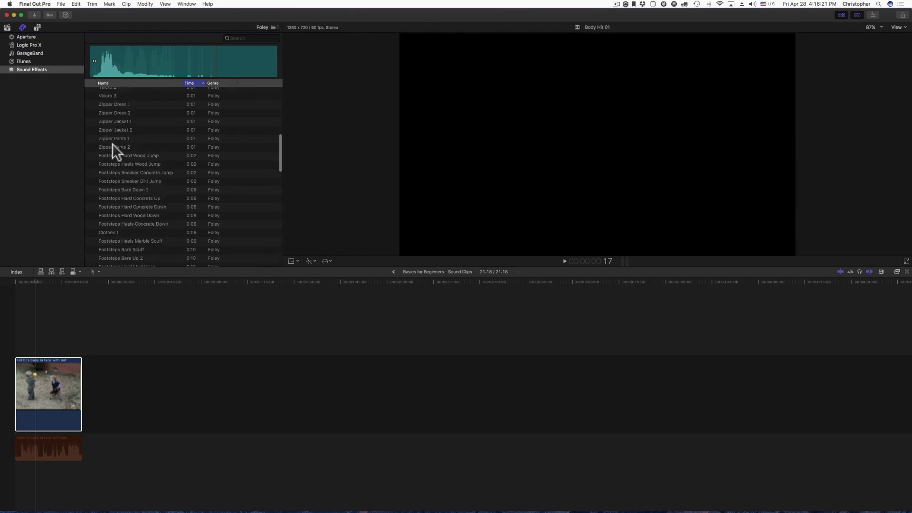
{"action": "left_click", "coordinate": [269, 27]}
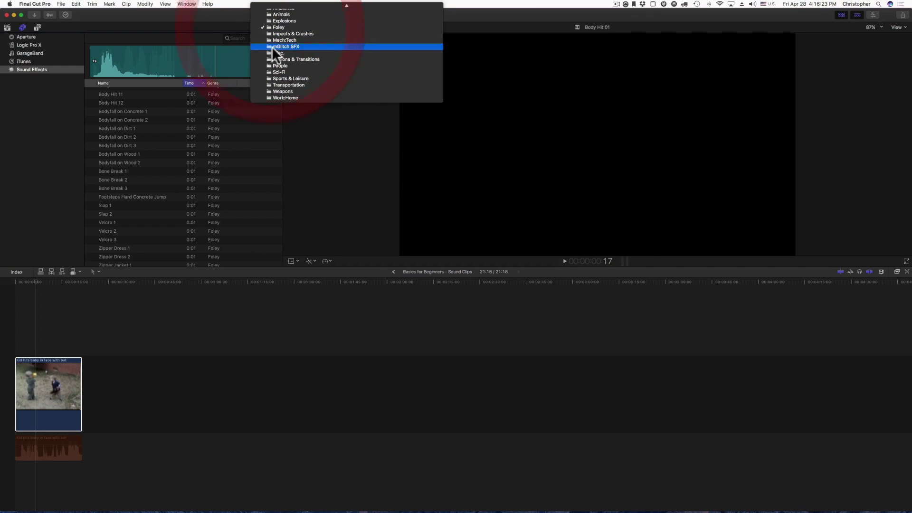
{"action": "scroll", "coordinate": [298, 23], "scroll_direction": "up", "scroll_amount": 8}
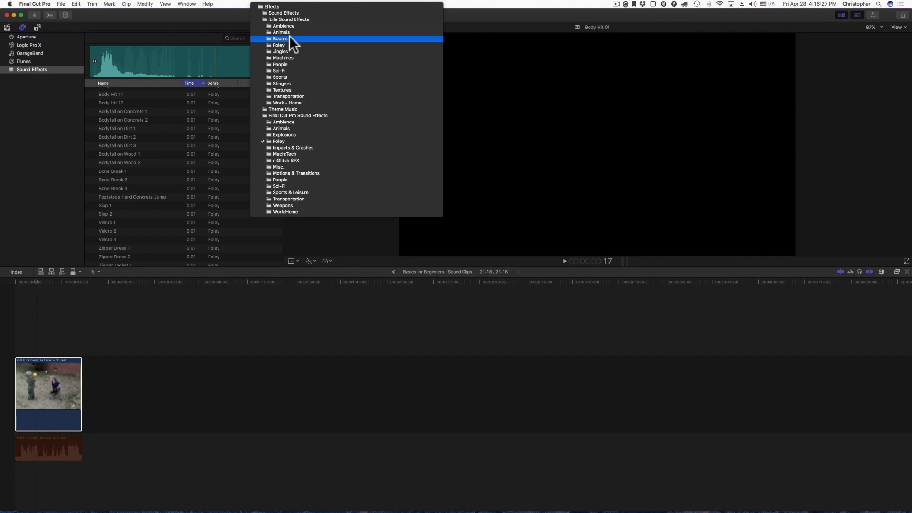
{"action": "left_click", "coordinate": [282, 44]}
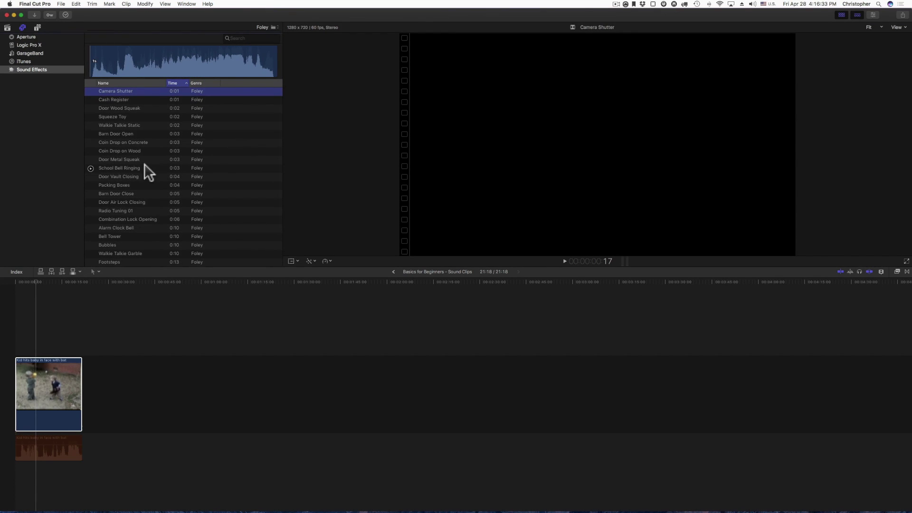
- Search all sound effects for 'cartoon'
{"action": "left_click", "coordinate": [237, 36]}
{"action": "type", "text": "cartoon"}
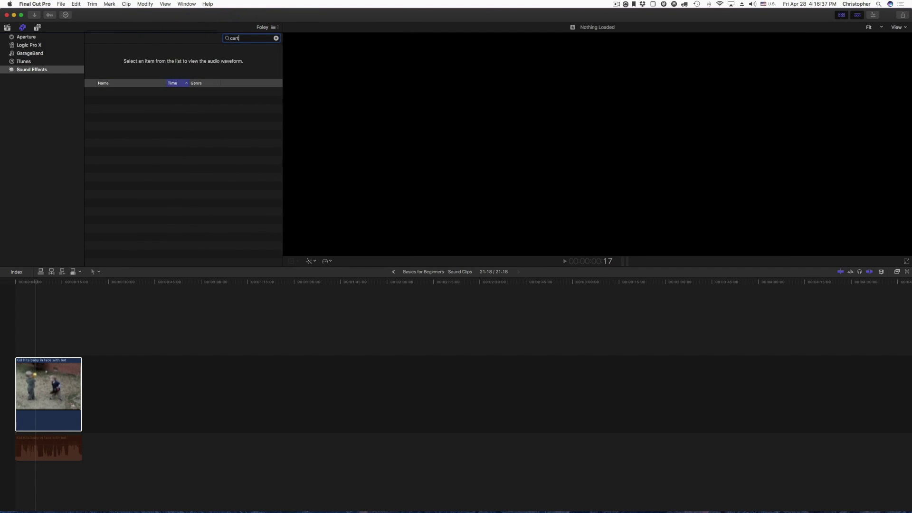
{"action": "left_click", "coordinate": [266, 26]}
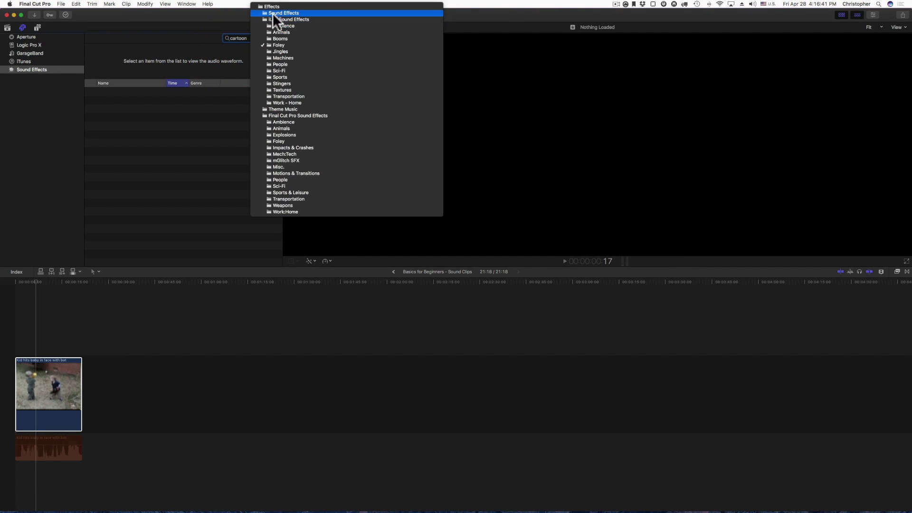
{"action": "left_click", "coordinate": [271, 7]}
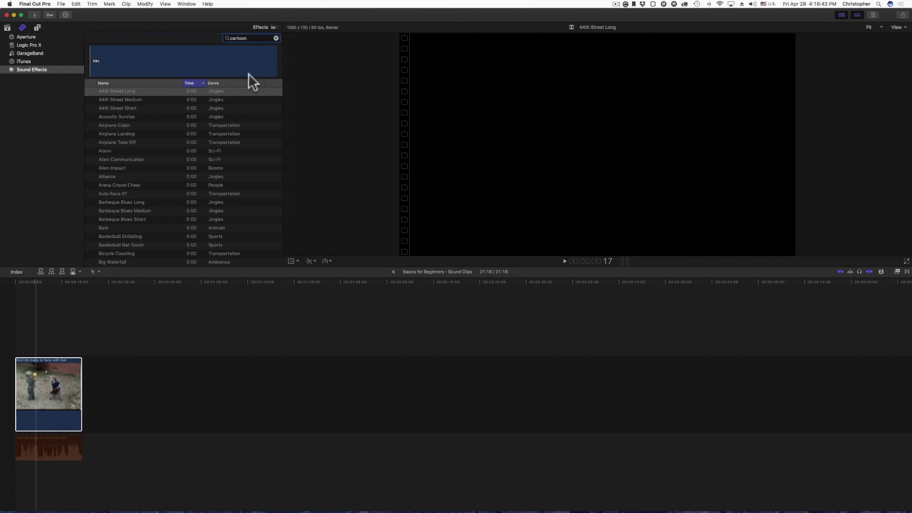
{"action": "left_click", "coordinate": [243, 41]}
{"action": "type", "text": "cartoon"}
{"action": "left_click", "coordinate": [261, 38]}
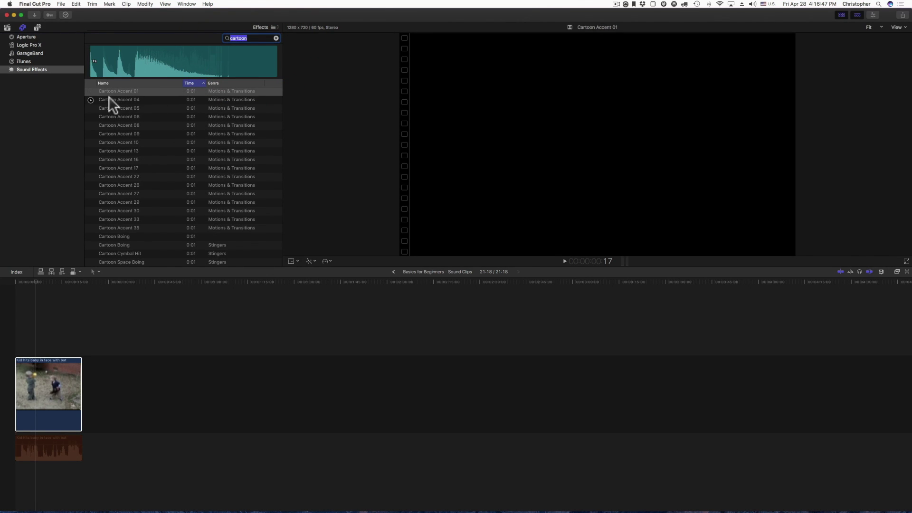
- Audition the Cartoon Accent sounds, 01 through 10
{"action": "left_click", "coordinate": [90, 91]}
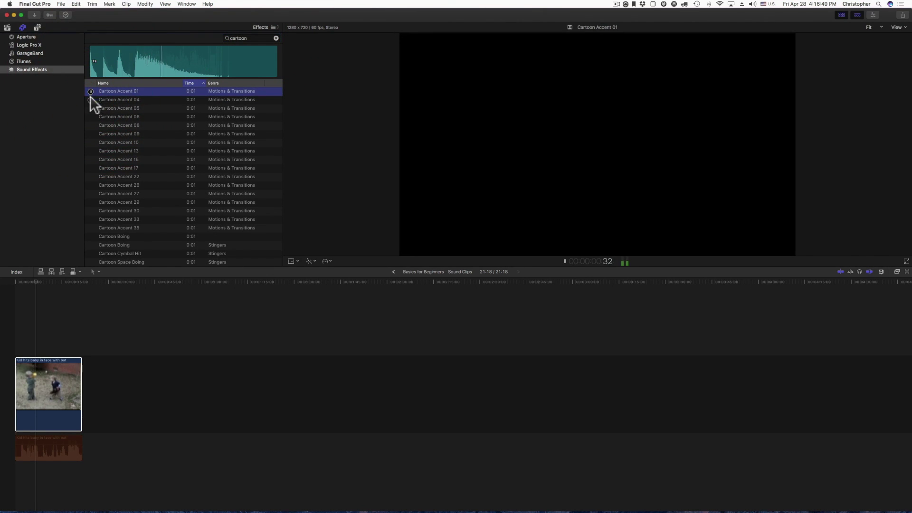
{"action": "left_click", "coordinate": [90, 98]}
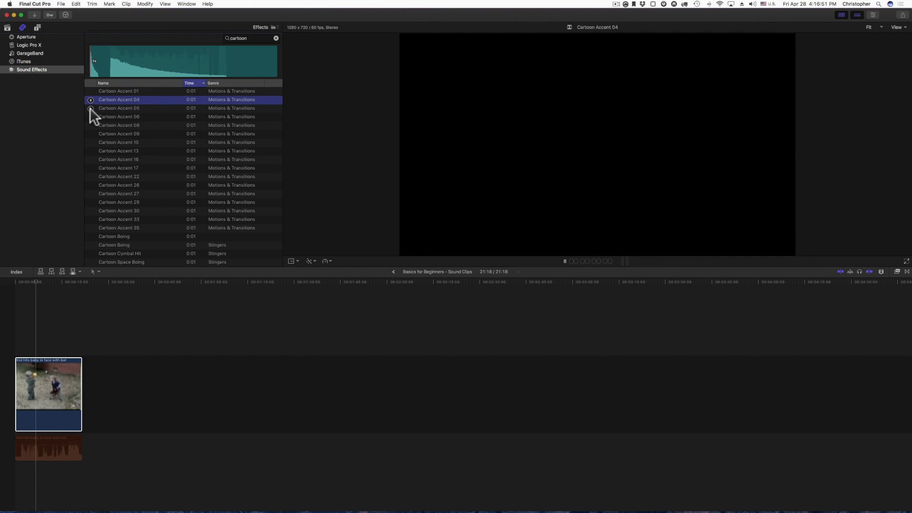
{"action": "left_click", "coordinate": [90, 108]}
{"action": "left_click", "coordinate": [90, 116]}
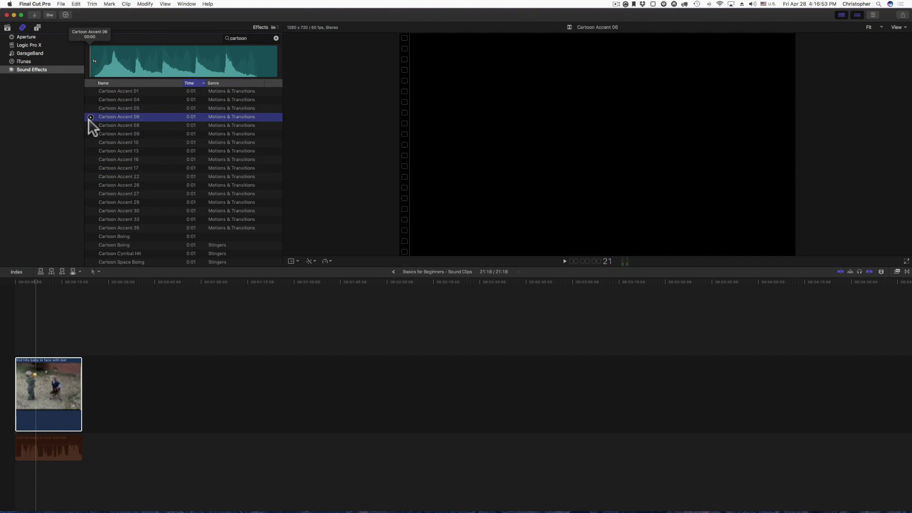
{"action": "left_click", "coordinate": [90, 124]}
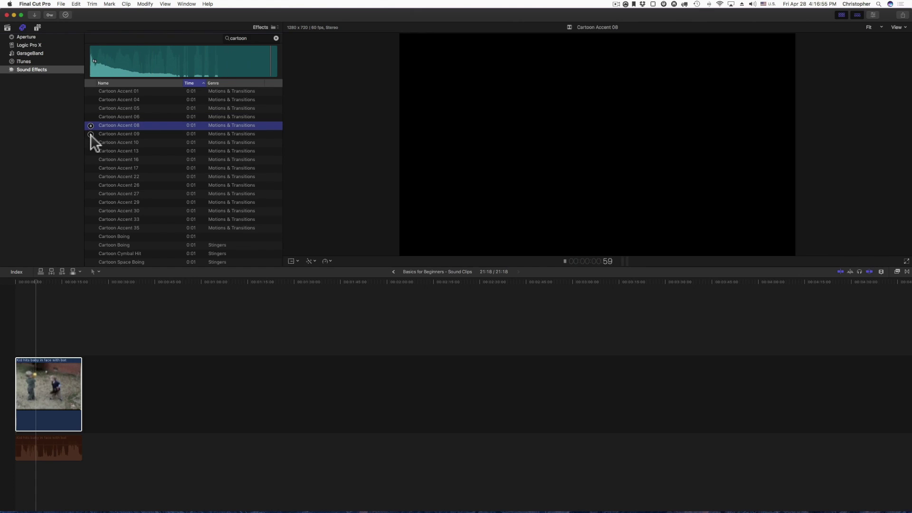
{"action": "left_click", "coordinate": [91, 134]}
{"action": "left_click", "coordinate": [90, 141]}
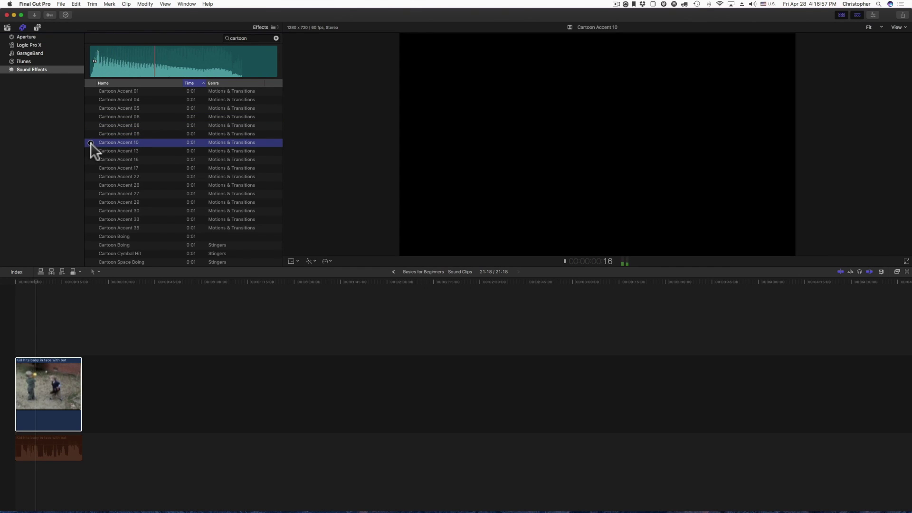
- Preview the Cartoon Boing sounds, ending on Stingers Cartoon Boing
{"action": "left_click", "coordinate": [90, 236]}
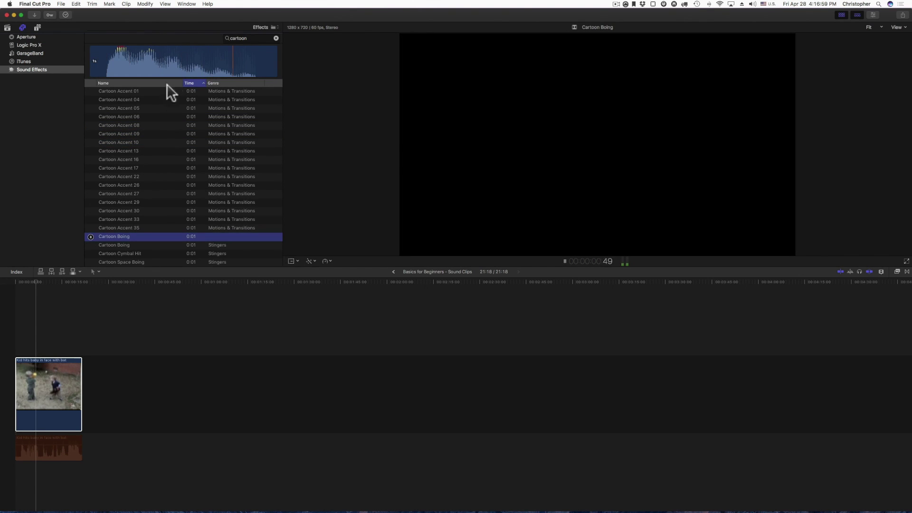
{"action": "left_click", "coordinate": [90, 244]}
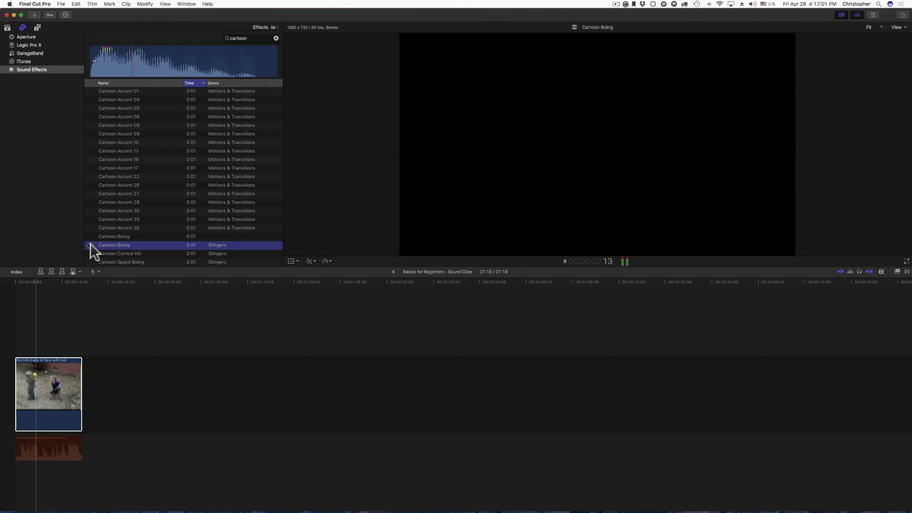
{"action": "left_click", "coordinate": [90, 245]}
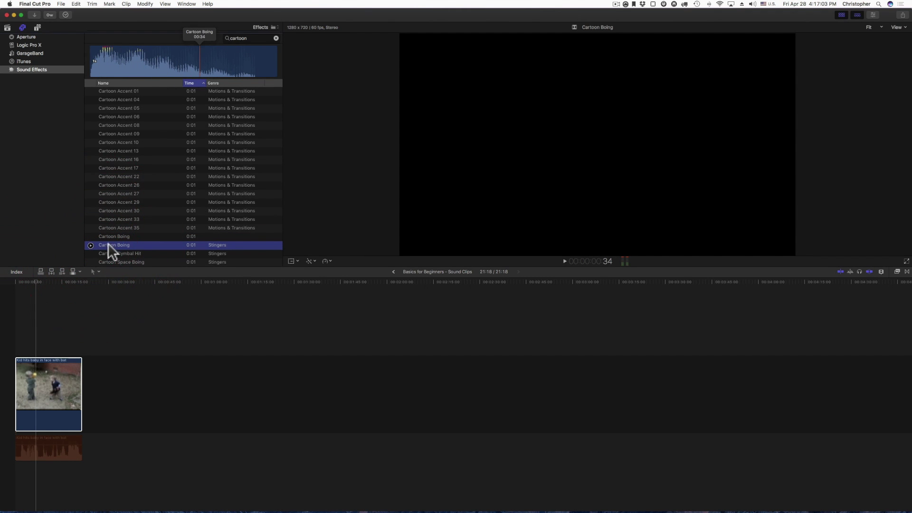
- Find the bat-impact frame and connect Cartoon Boing beneath the clip there
{"action": "left_click_drag", "start_coordinate": [41, 283], "coordinate": [28, 281]}
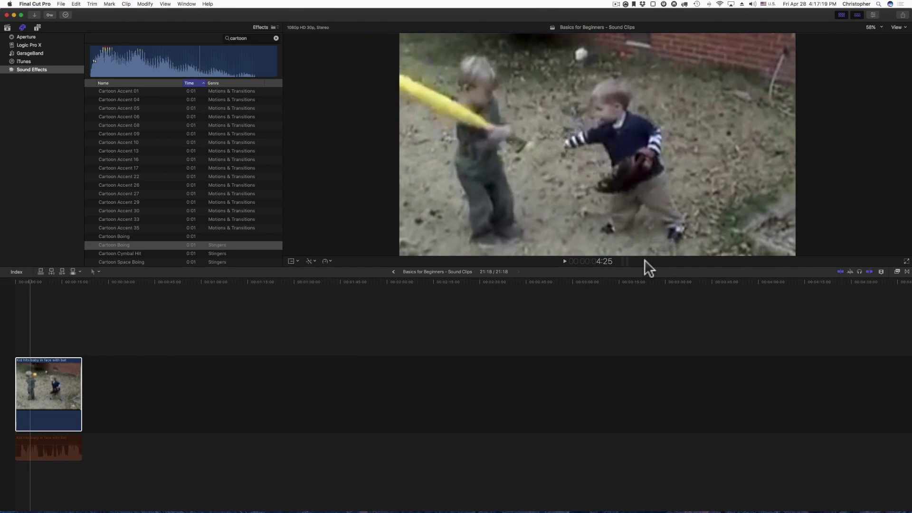
{"action": "key", "text": "Right"}
{"action": "key", "text": "Right"}
{"action": "key", "text": "Right"}
{"action": "key", "text": "Right"}
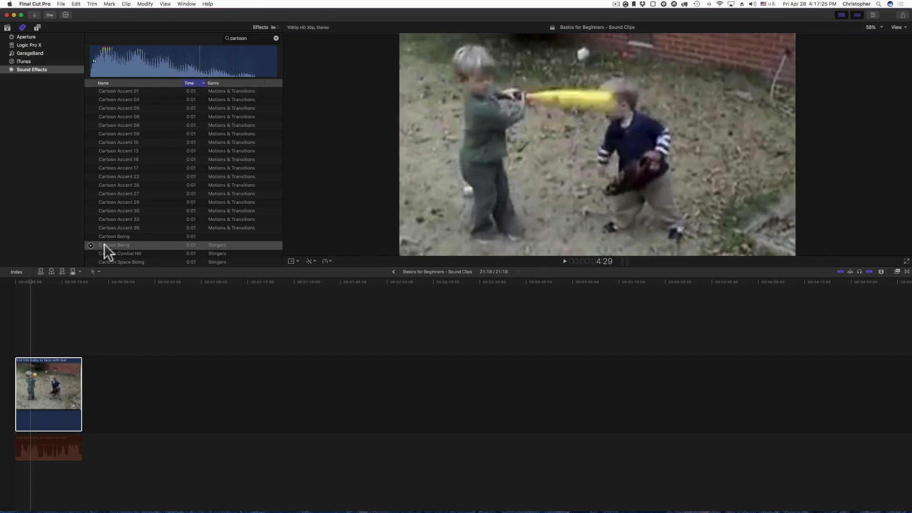
{"action": "left_click_drag", "start_coordinate": [104, 243], "coordinate": [30, 341]}
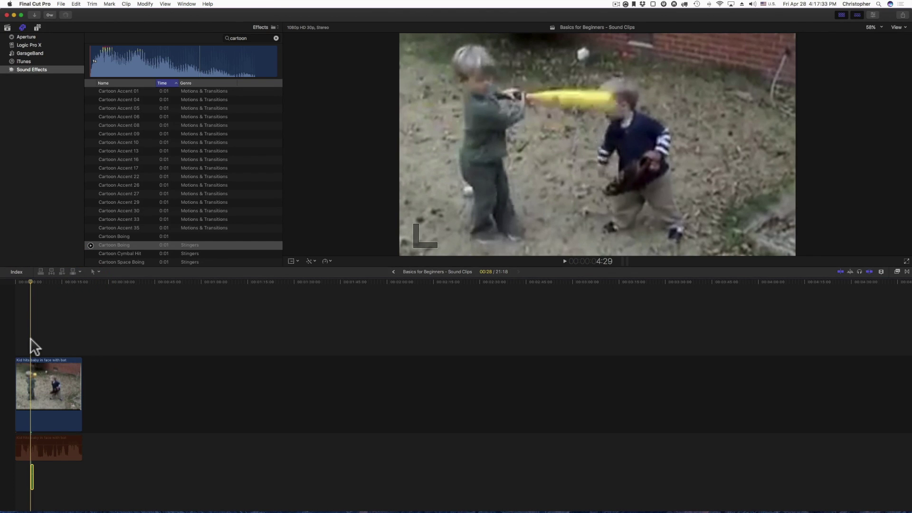
{"action": "left_click", "coordinate": [19, 281]}
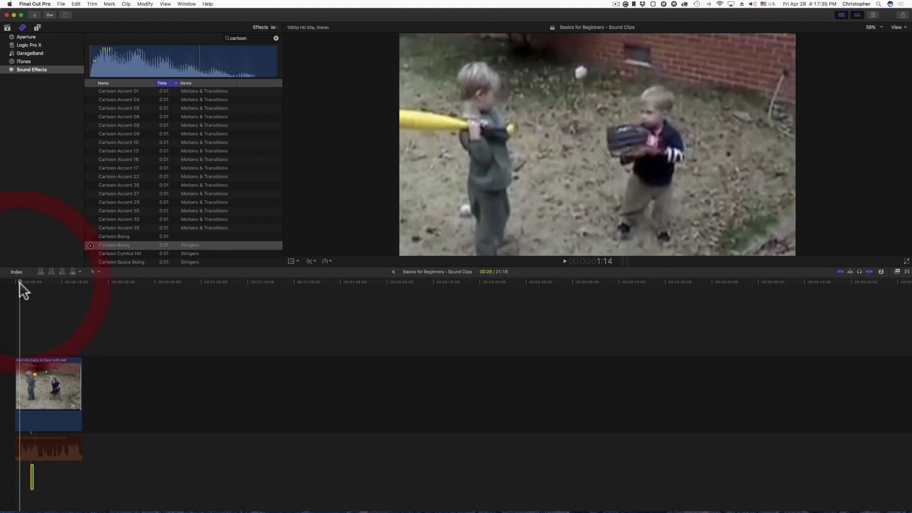
{"action": "key", "text": "space"}
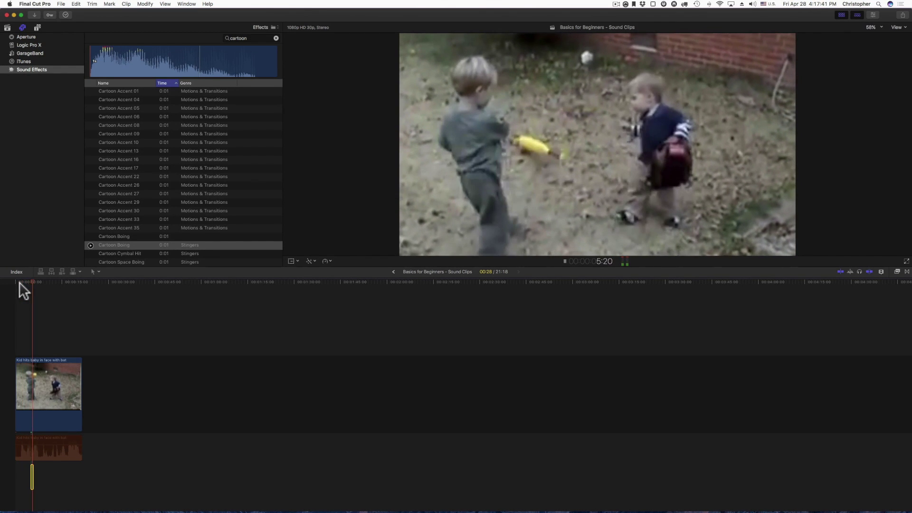
{"action": "key", "text": "space"}
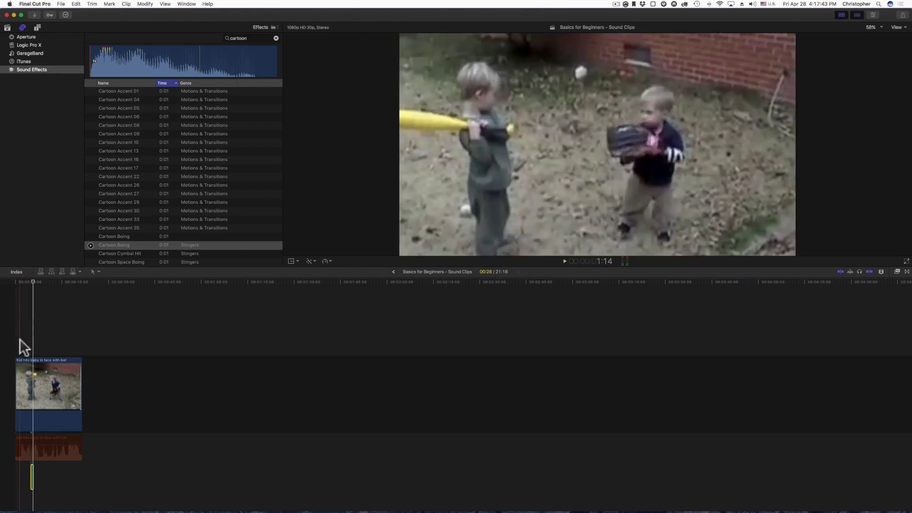
{"action": "left_click", "coordinate": [51, 437]}
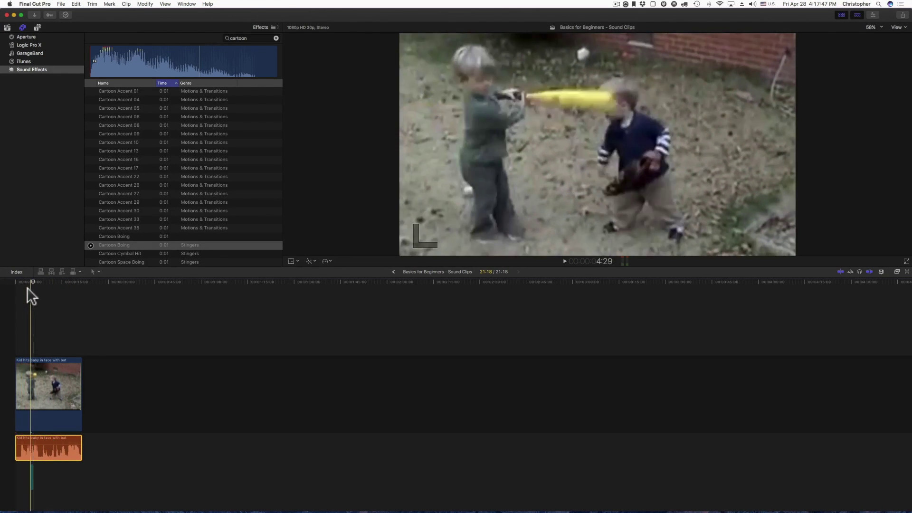
{"action": "left_click", "coordinate": [24, 281]}
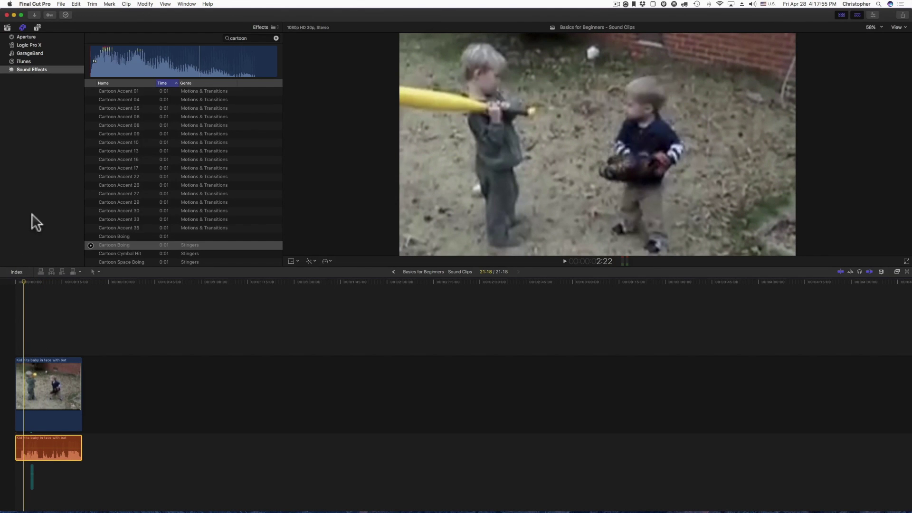
{"action": "left_click", "coordinate": [28, 217]}
{"action": "key", "text": "space"}
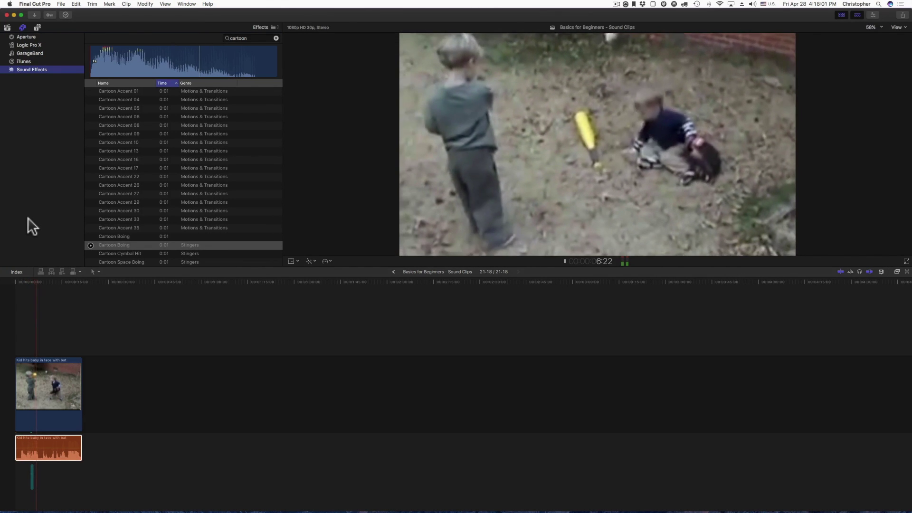
{"action": "key", "text": "space"}
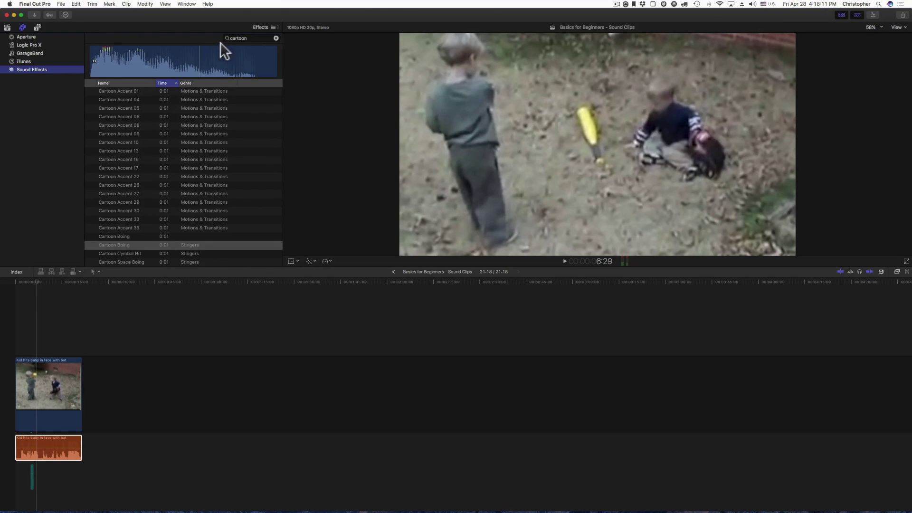
- Show the Jingles category sorted longest first
{"action": "left_click", "coordinate": [266, 26]}
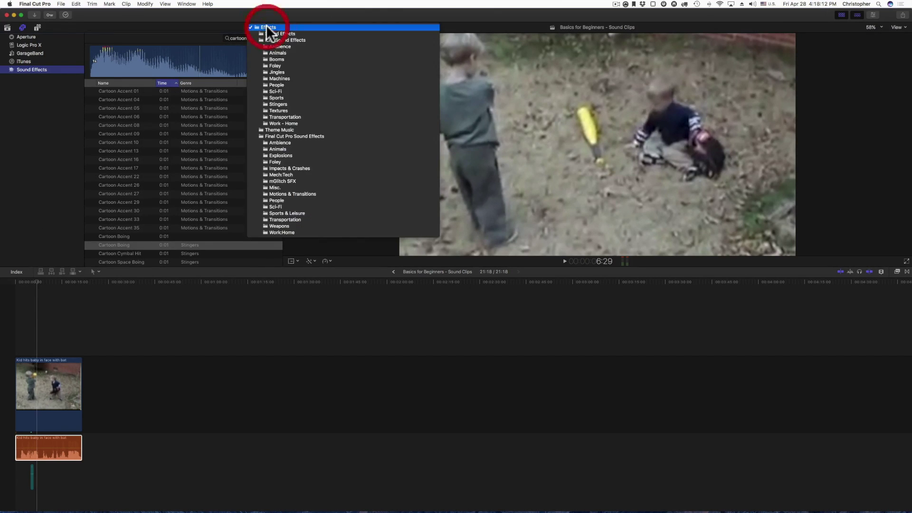
{"action": "left_click", "coordinate": [282, 72]}
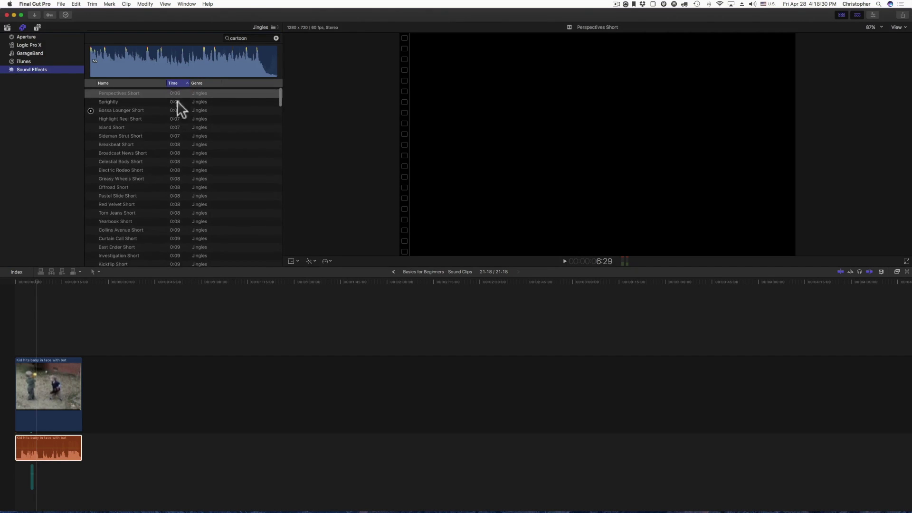
{"action": "left_click", "coordinate": [175, 83]}
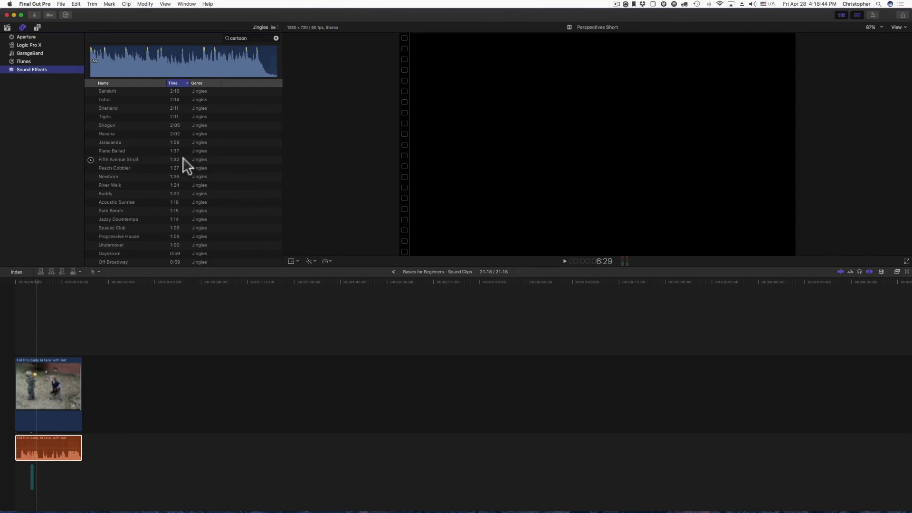
- Audition Peach Cobbler, Fifth Avenue Stroll, Spacey Club and Acoustic Sunrise
{"action": "left_click", "coordinate": [90, 167]}
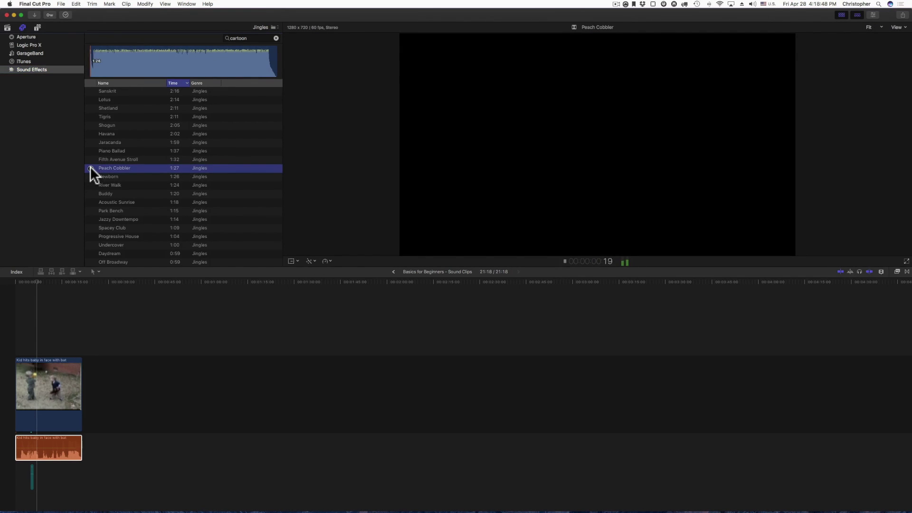
{"action": "key", "text": "XF86AudioRaiseVolume"}
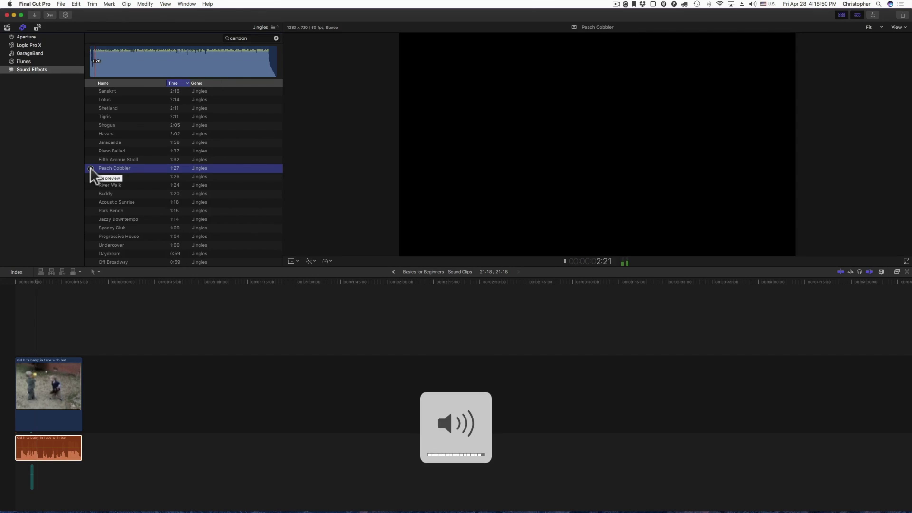
{"action": "key", "text": "XF86AudioLowerVolume"}
{"action": "key", "text": "XF86AudioLowerVolume"}
{"action": "key", "text": "XF86AudioLowerVolume"}
{"action": "key", "text": "XF86AudioLowerVolume"}
{"action": "key", "text": "XF86AudioLowerVolume"}
{"action": "key", "text": "XF86AudioLowerVolume"}
{"action": "left_click", "coordinate": [90, 167]}
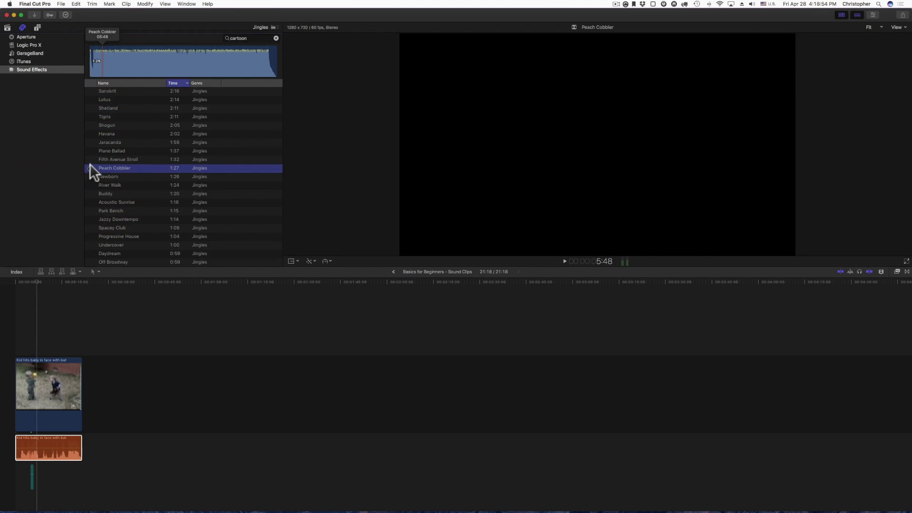
{"action": "left_click", "coordinate": [88, 159]}
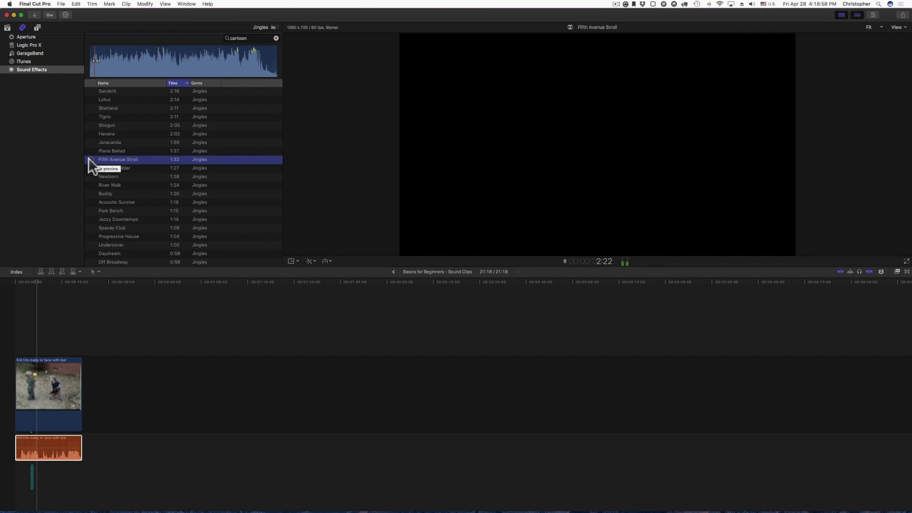
{"action": "left_click", "coordinate": [89, 159]}
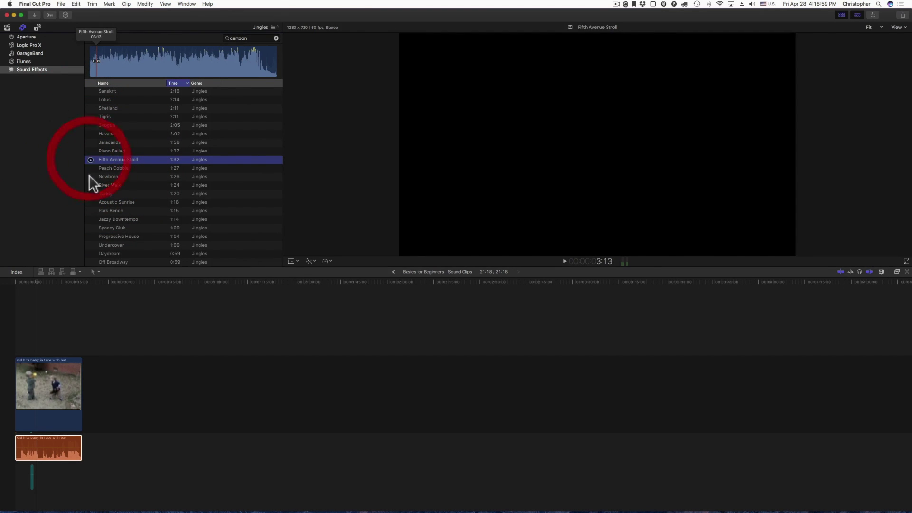
{"action": "left_click", "coordinate": [89, 227]}
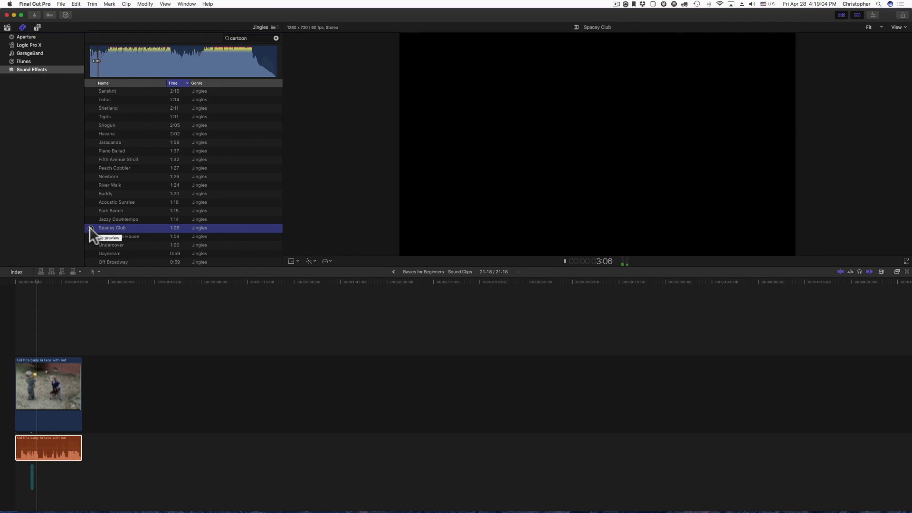
{"action": "left_click", "coordinate": [89, 228]}
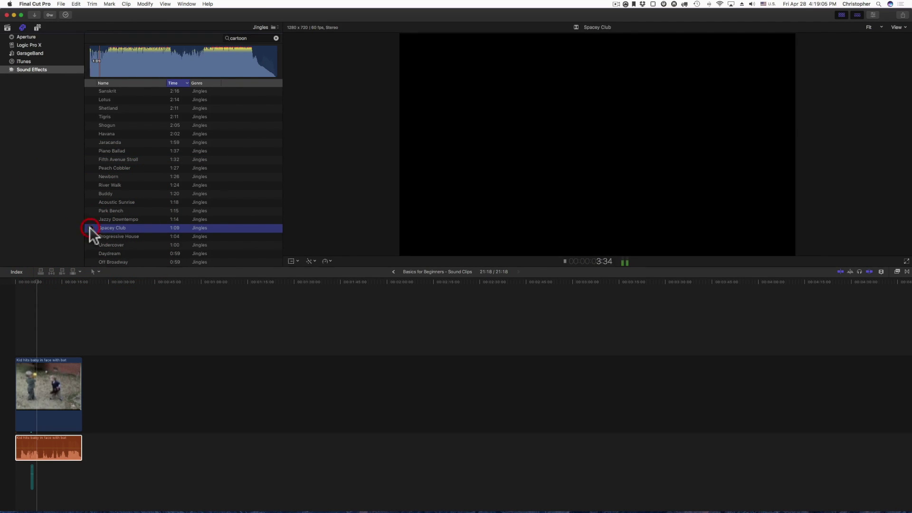
{"action": "left_click", "coordinate": [90, 202]}
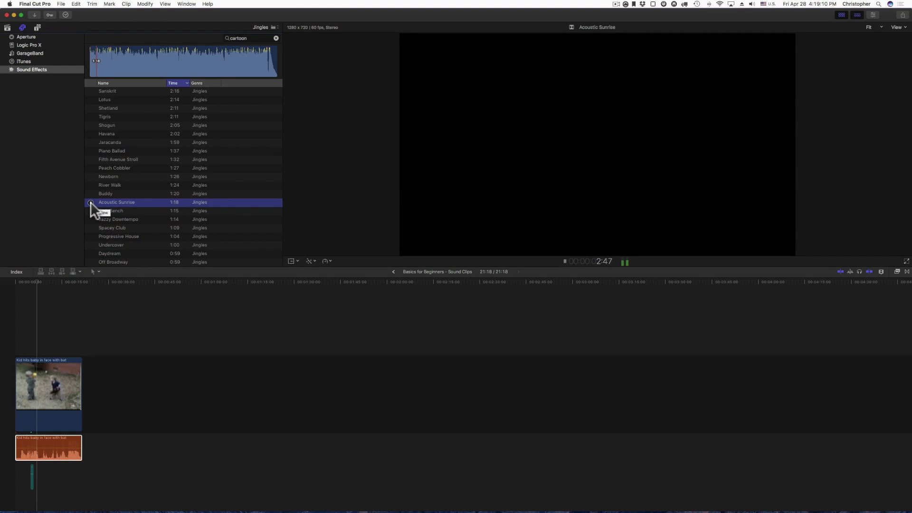
{"action": "left_click", "coordinate": [90, 201]}
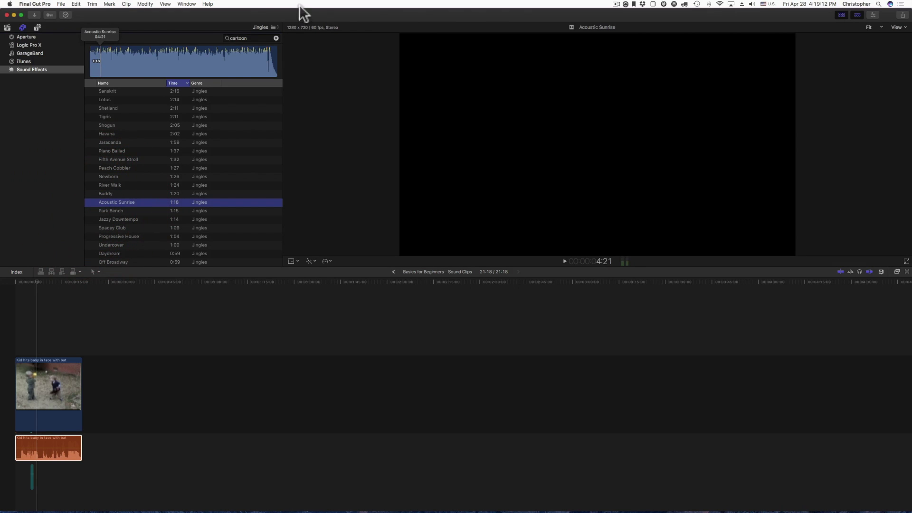
- Switch to the Weapons category and preview Military Battle WW2
{"action": "left_click", "coordinate": [269, 28]}
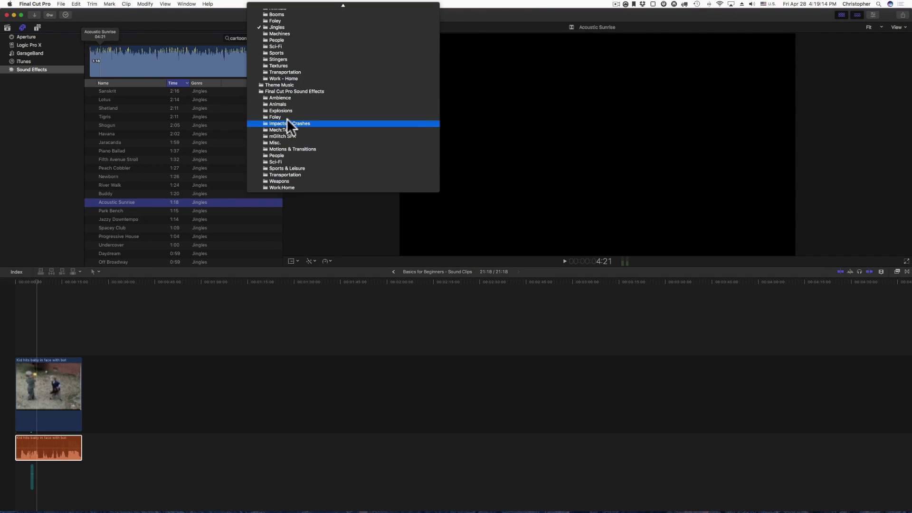
{"action": "left_click", "coordinate": [283, 180]}
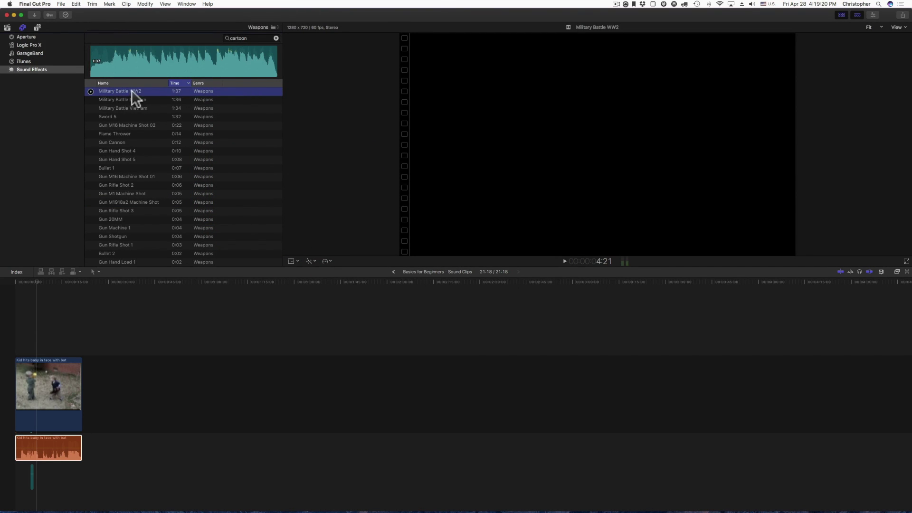
{"action": "left_click", "coordinate": [90, 91]}
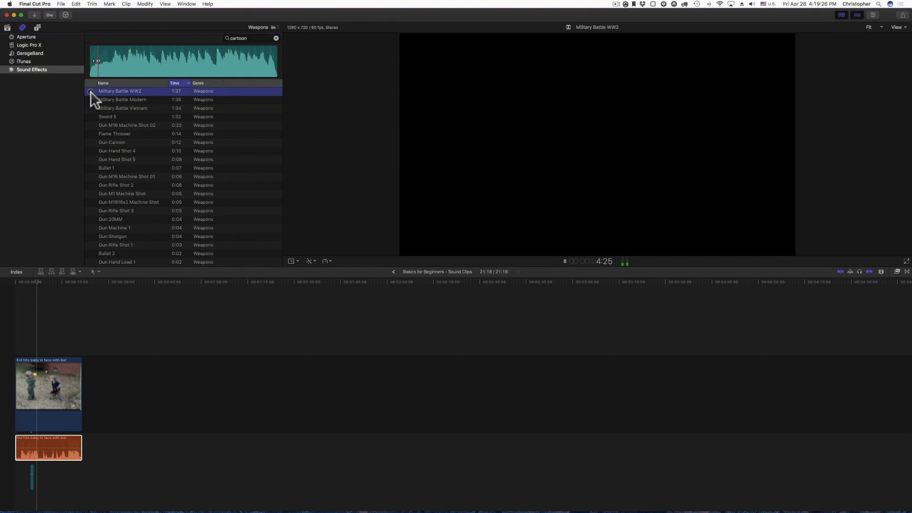
{"action": "left_click", "coordinate": [91, 91]}
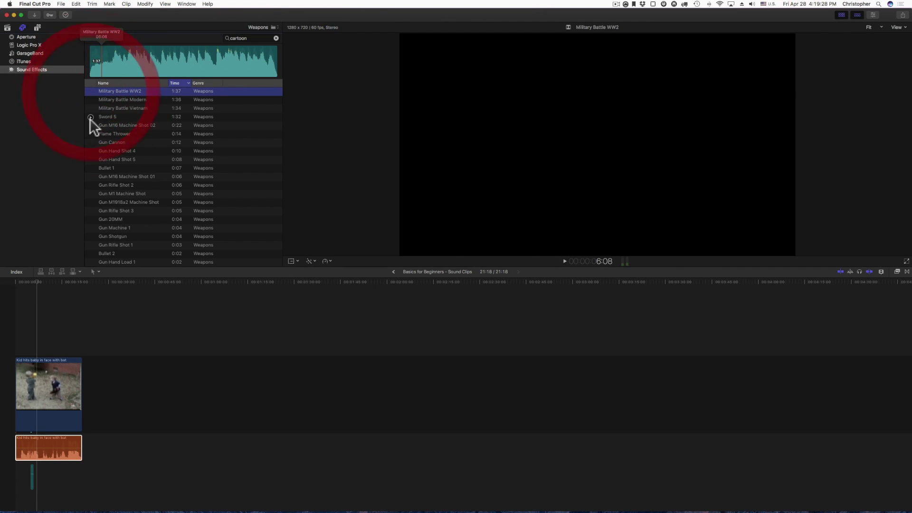
- Audition Gun Hand Shot 4, Gun M16 Machine Shot 02 and Sword 5
{"action": "left_click", "coordinate": [91, 151]}
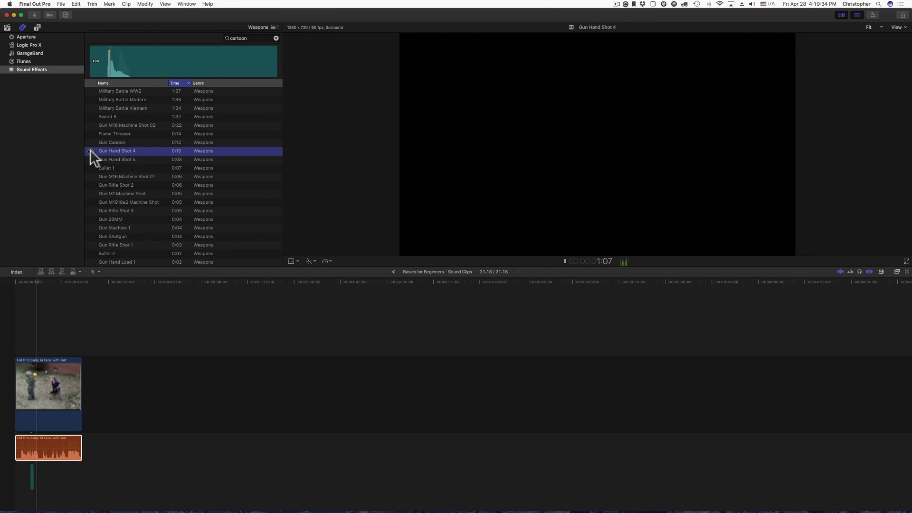
{"action": "left_click", "coordinate": [90, 150]}
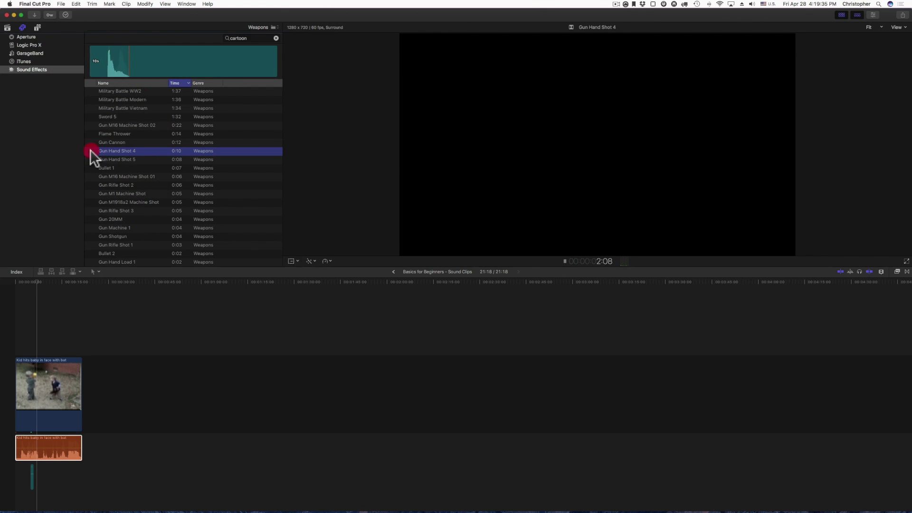
{"action": "left_click", "coordinate": [90, 125]}
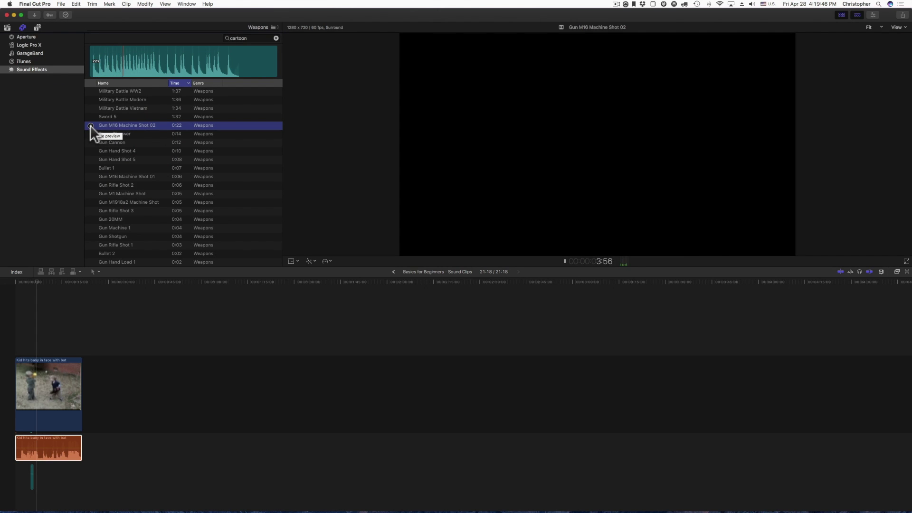
{"action": "left_click", "coordinate": [90, 124]}
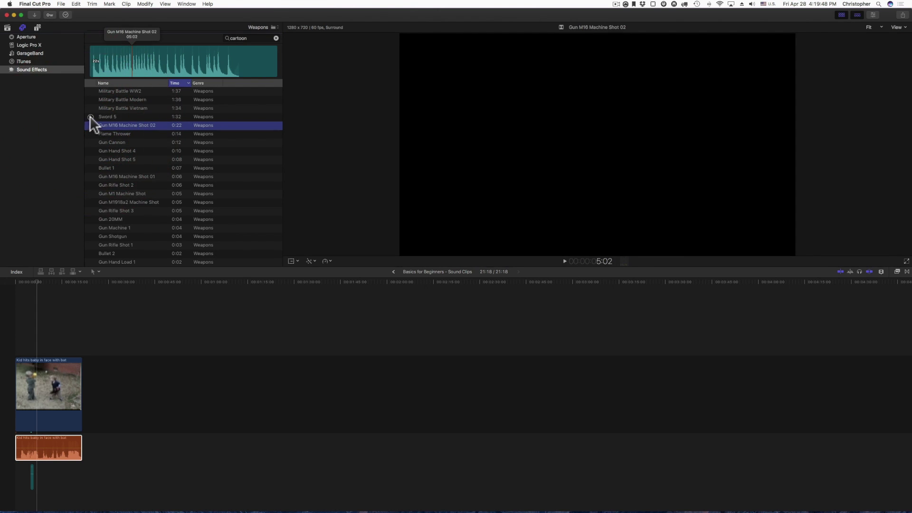
{"action": "left_click", "coordinate": [90, 116]}
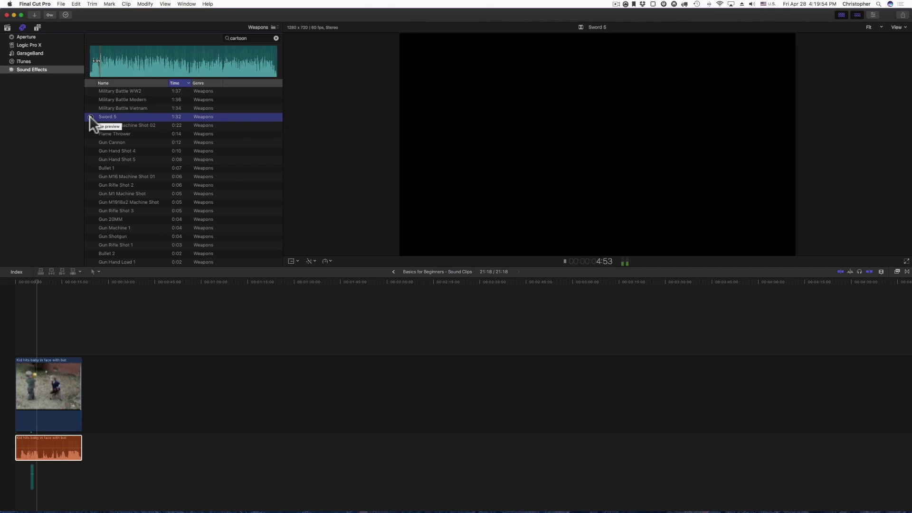
{"action": "left_click", "coordinate": [90, 116]}
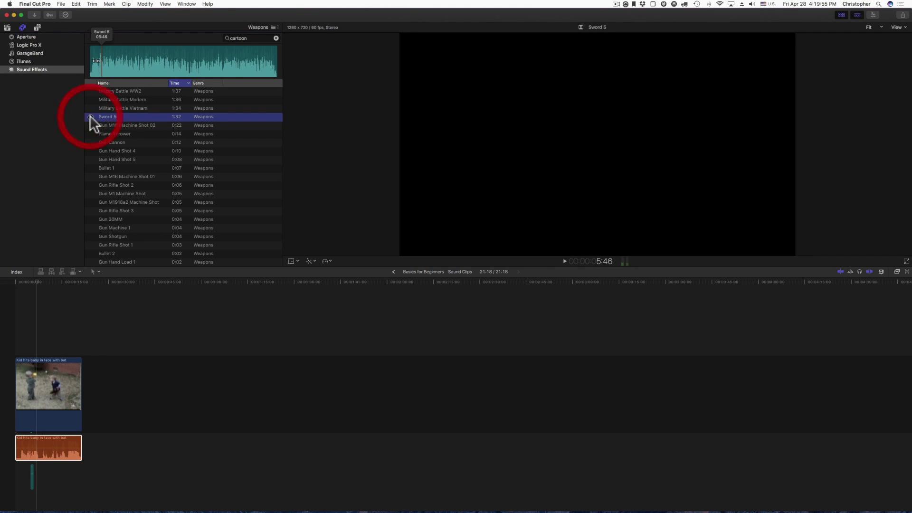
{"action": "left_click", "coordinate": [269, 27]}
- Switch to the Theme Music category and audition the Modern theme
{"action": "left_click", "coordinate": [188, 41]}
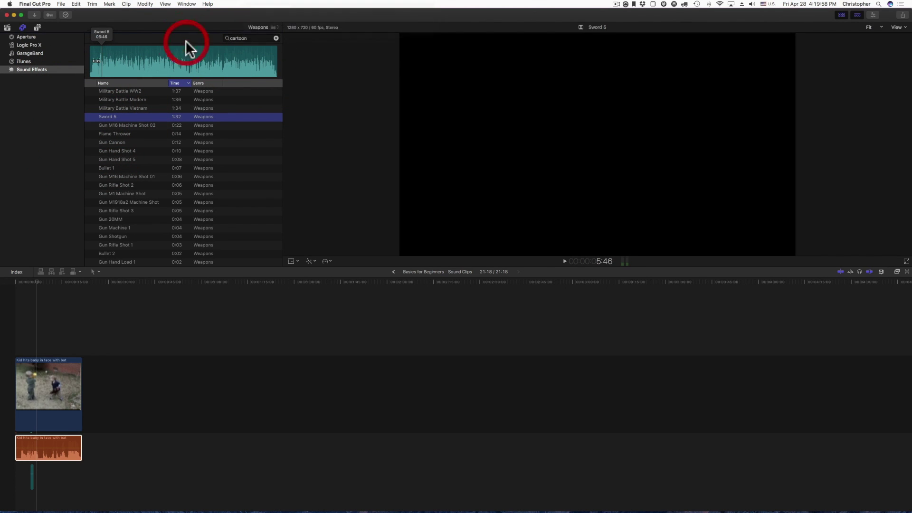
{"action": "left_click", "coordinate": [274, 26]}
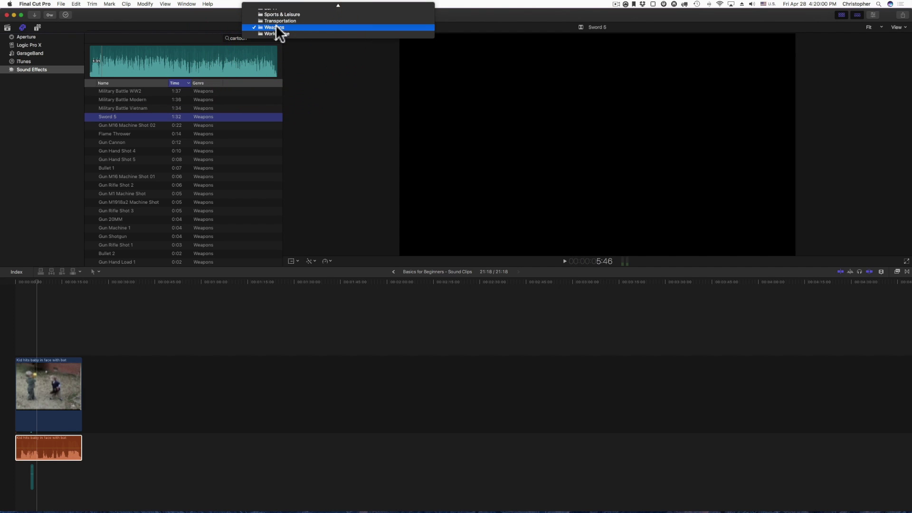
{"action": "mouse_move", "coordinate": [336, 4]}
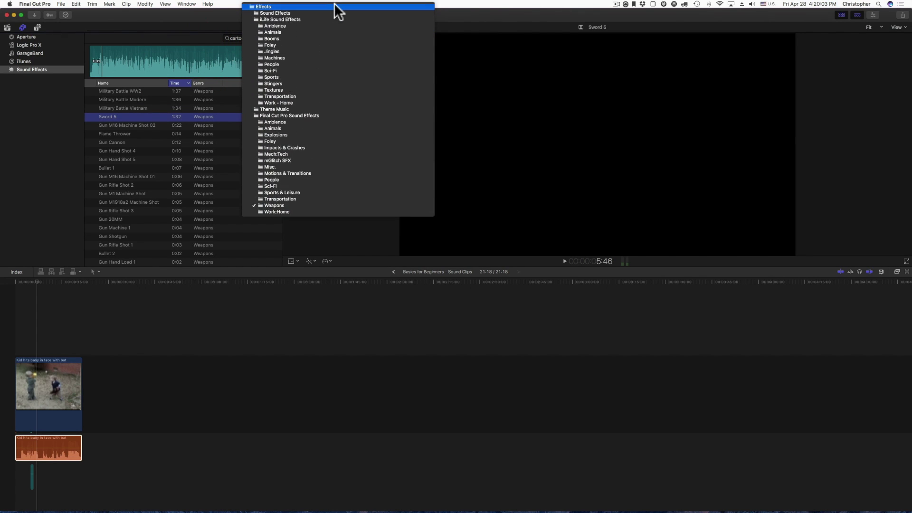
{"action": "left_click", "coordinate": [278, 108]}
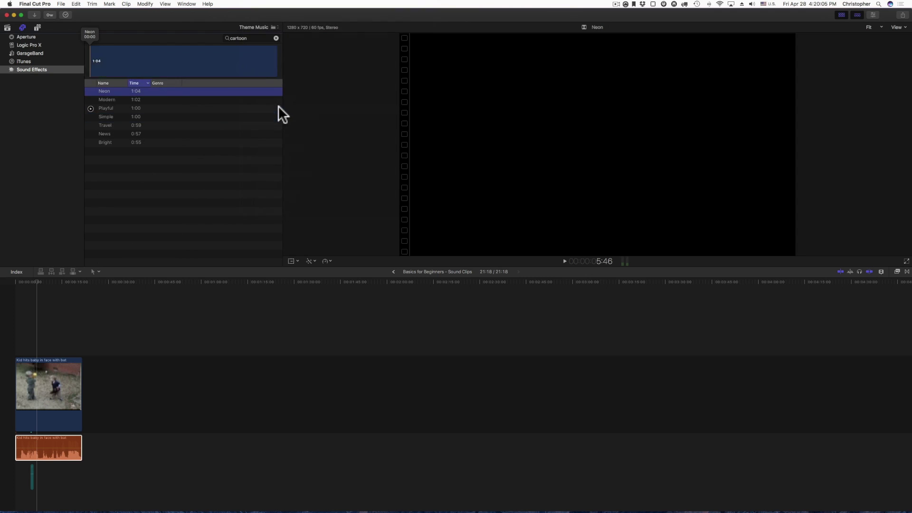
{"action": "left_click", "coordinate": [89, 99]}
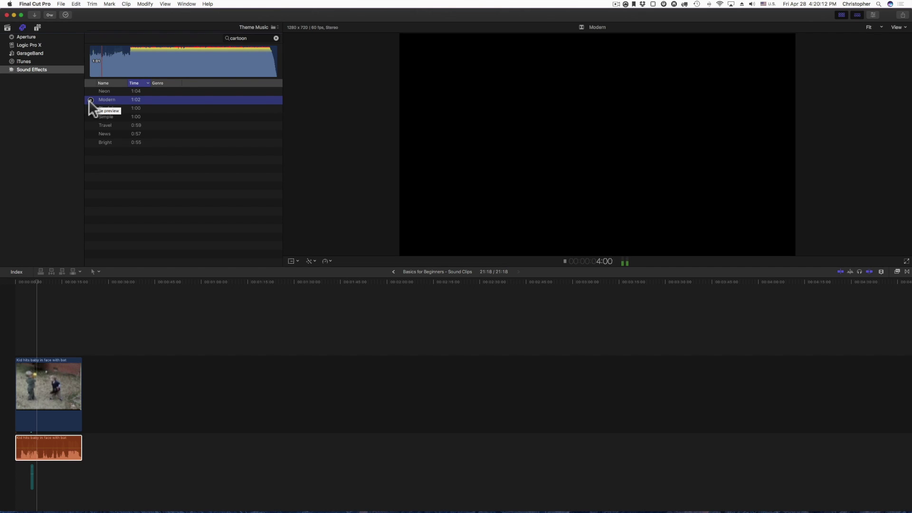
{"action": "left_click", "coordinate": [89, 100]}
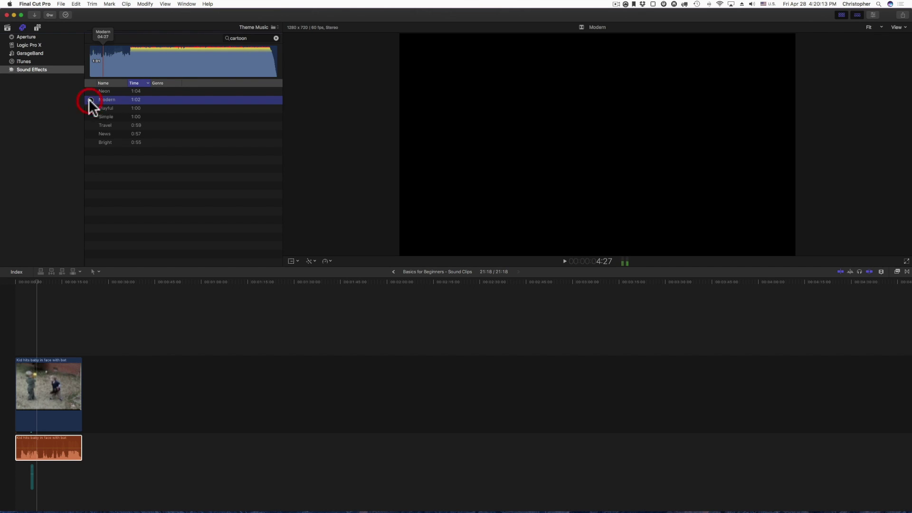
{"action": "left_click", "coordinate": [274, 27]}
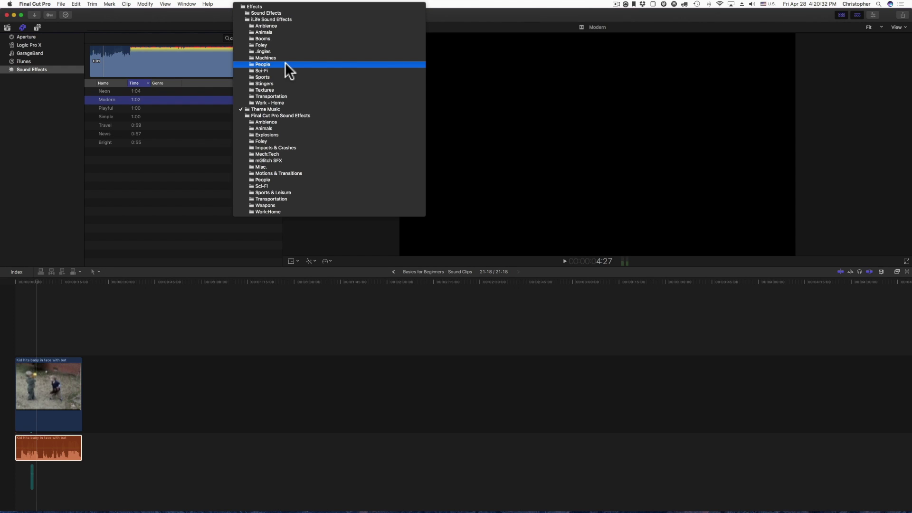
- Show the mGlitch SFX category sorted shortest first
{"action": "left_click", "coordinate": [280, 160]}
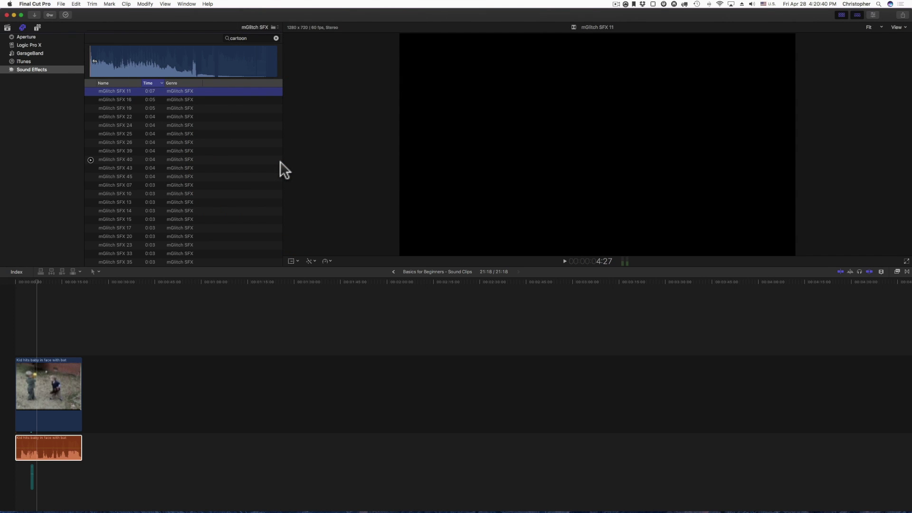
{"action": "scroll", "coordinate": [155, 124], "scroll_direction": "up", "scroll_amount": 2}
{"action": "left_click", "coordinate": [156, 82]}
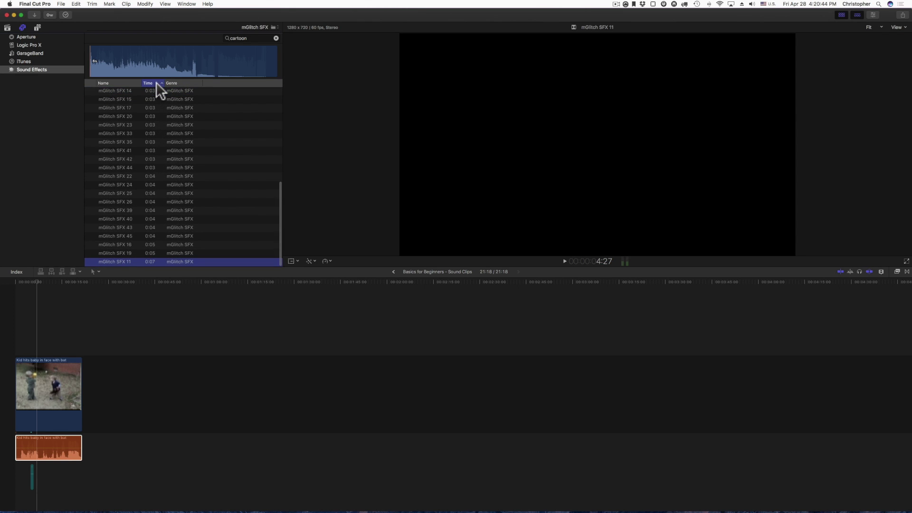
{"action": "scroll", "coordinate": [158, 135], "scroll_direction": "up", "scroll_amount": 5}
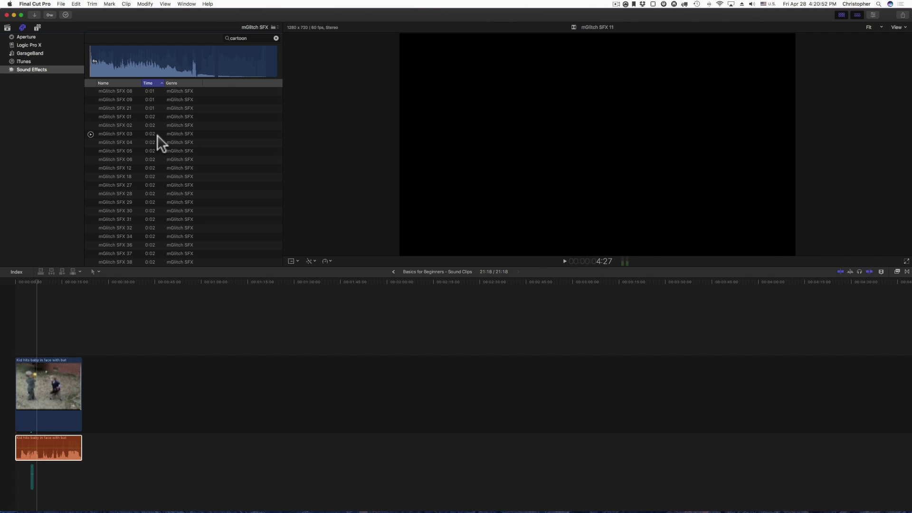
- Audition mGlitch SFX 09, 21, 08, 09 again and 11
{"action": "left_click", "coordinate": [90, 100]}
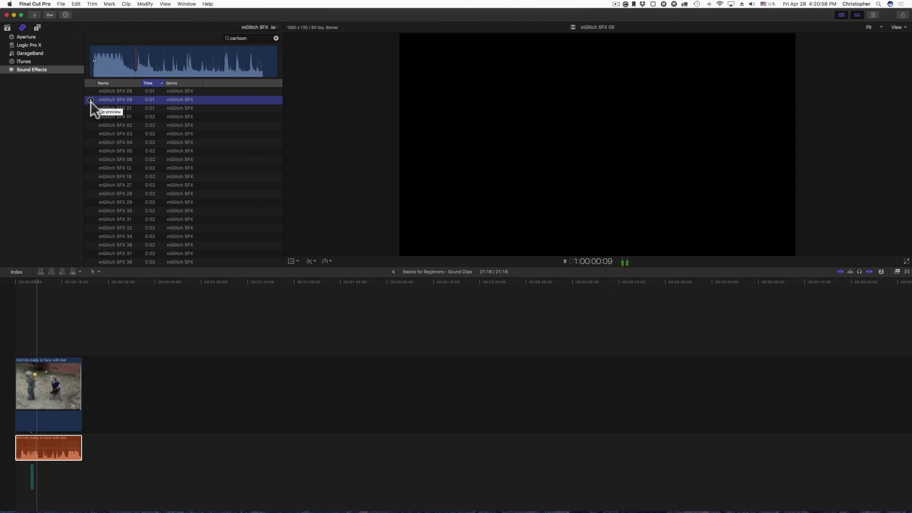
{"action": "left_click", "coordinate": [90, 107]}
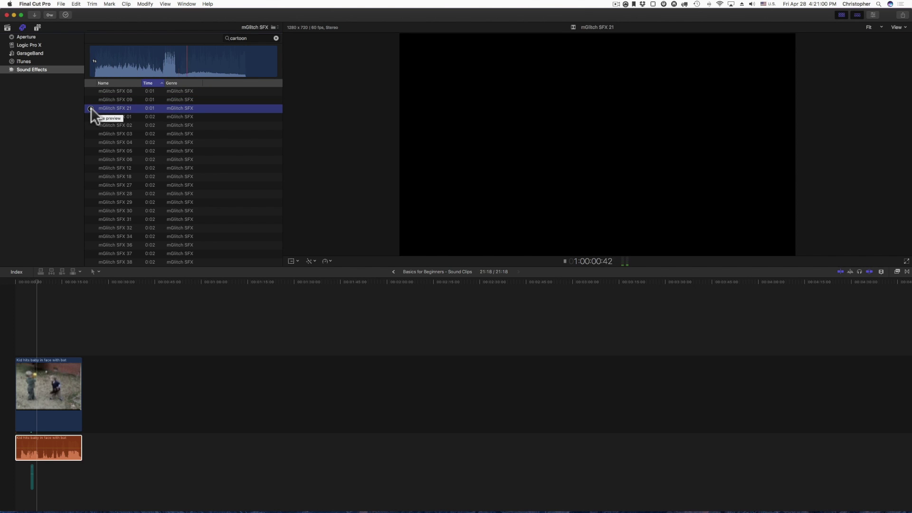
{"action": "left_click", "coordinate": [90, 90]}
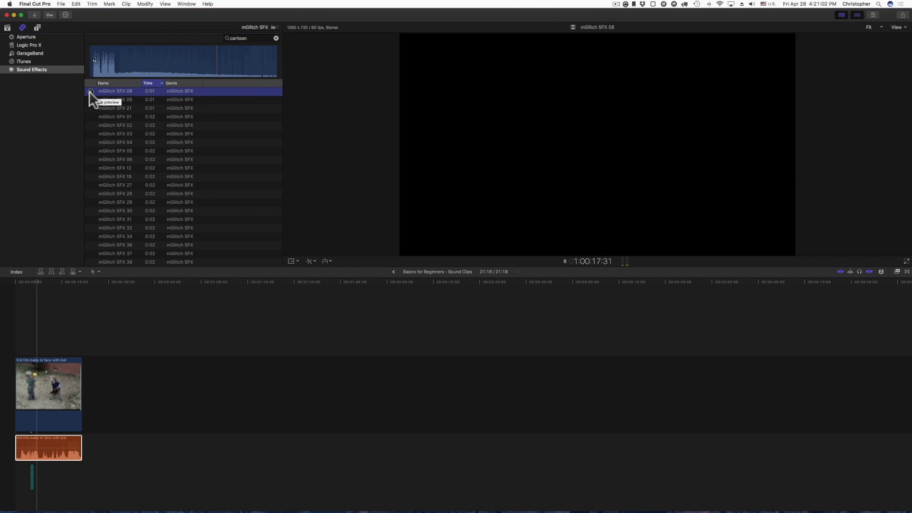
{"action": "left_click", "coordinate": [90, 101]}
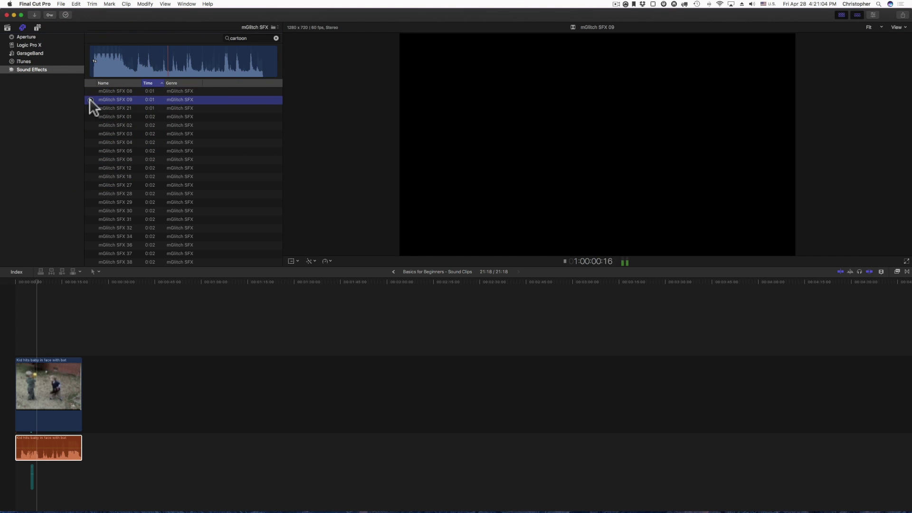
{"action": "scroll", "coordinate": [91, 176], "scroll_direction": "down", "scroll_amount": 10}
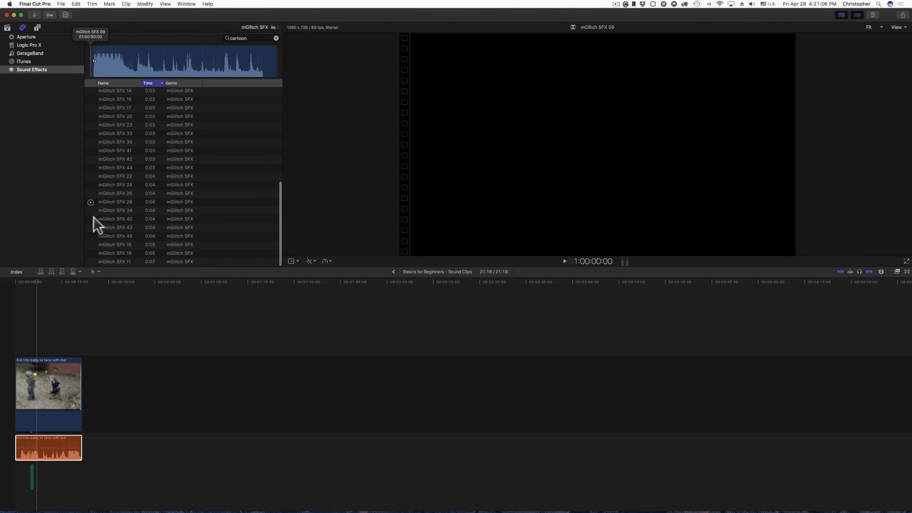
{"action": "left_click", "coordinate": [90, 262]}
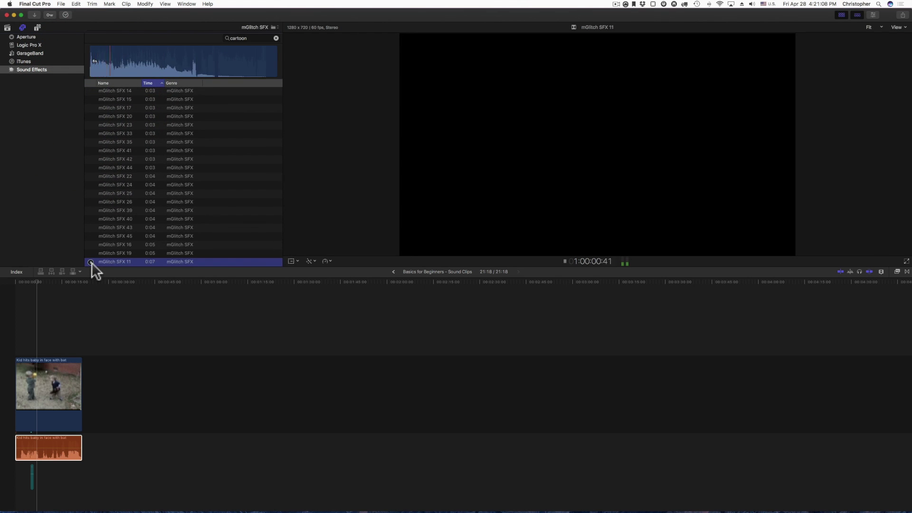
- Stop the mGlitch SFX 11 preview
{"action": "left_click", "coordinate": [90, 262]}
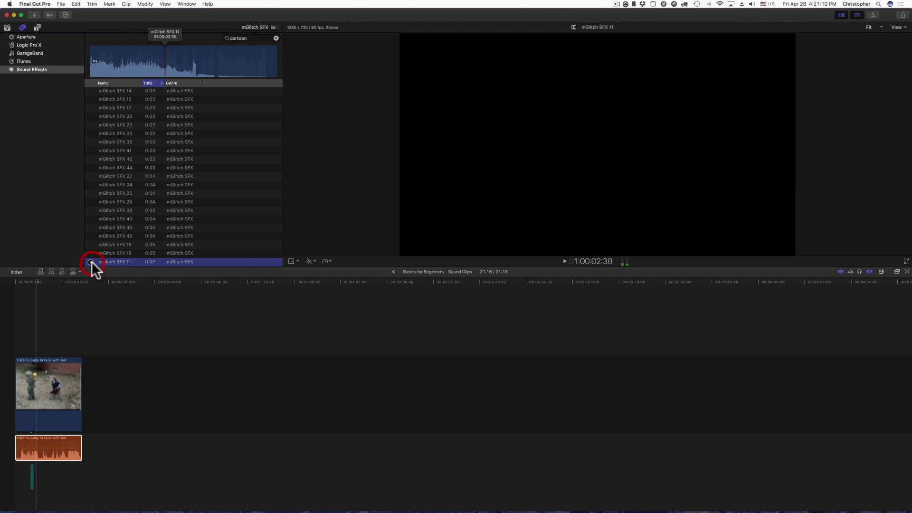